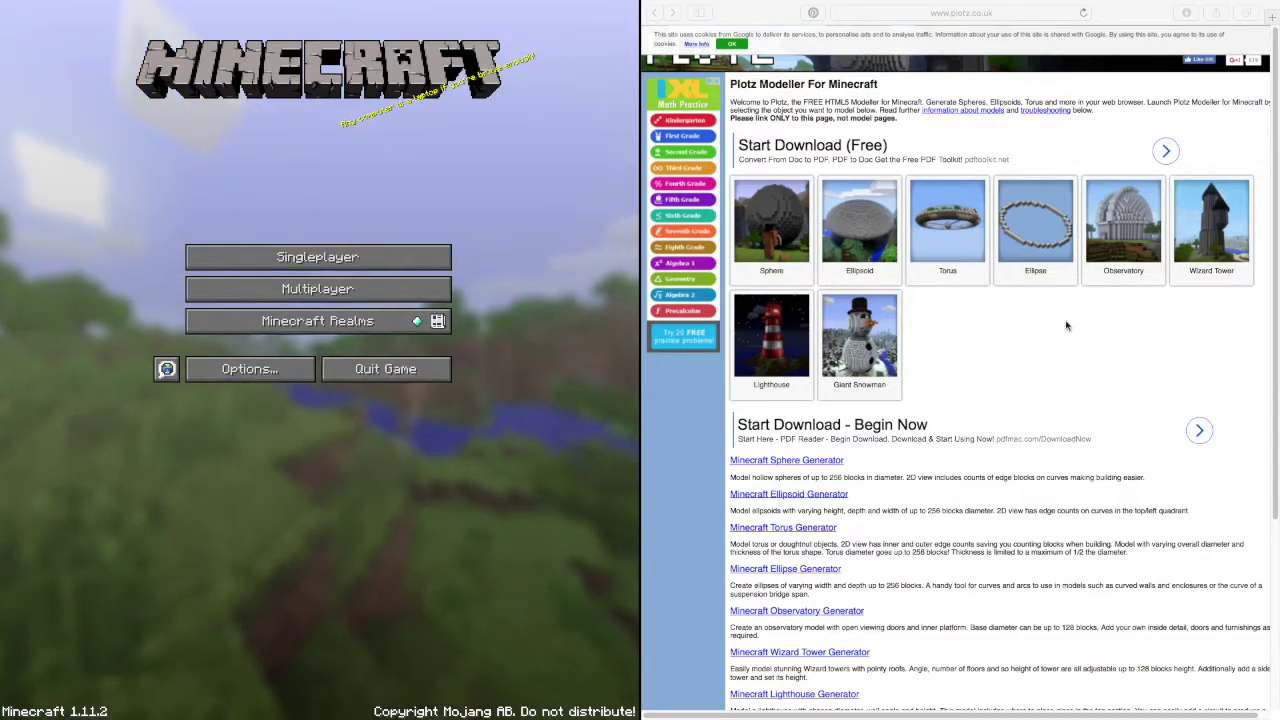
# Load the Flat world from the Singleplayer world list
pyautogui.moveTo(931, 3)
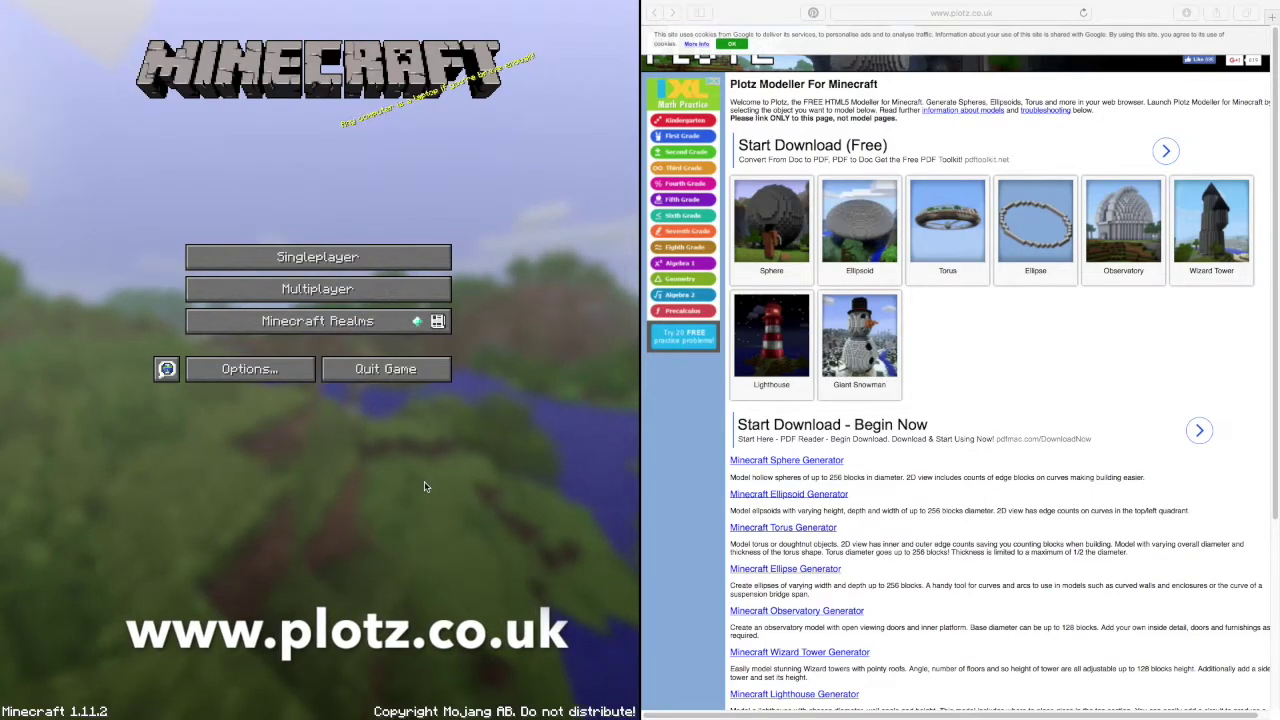
pyautogui.click(341, 268)
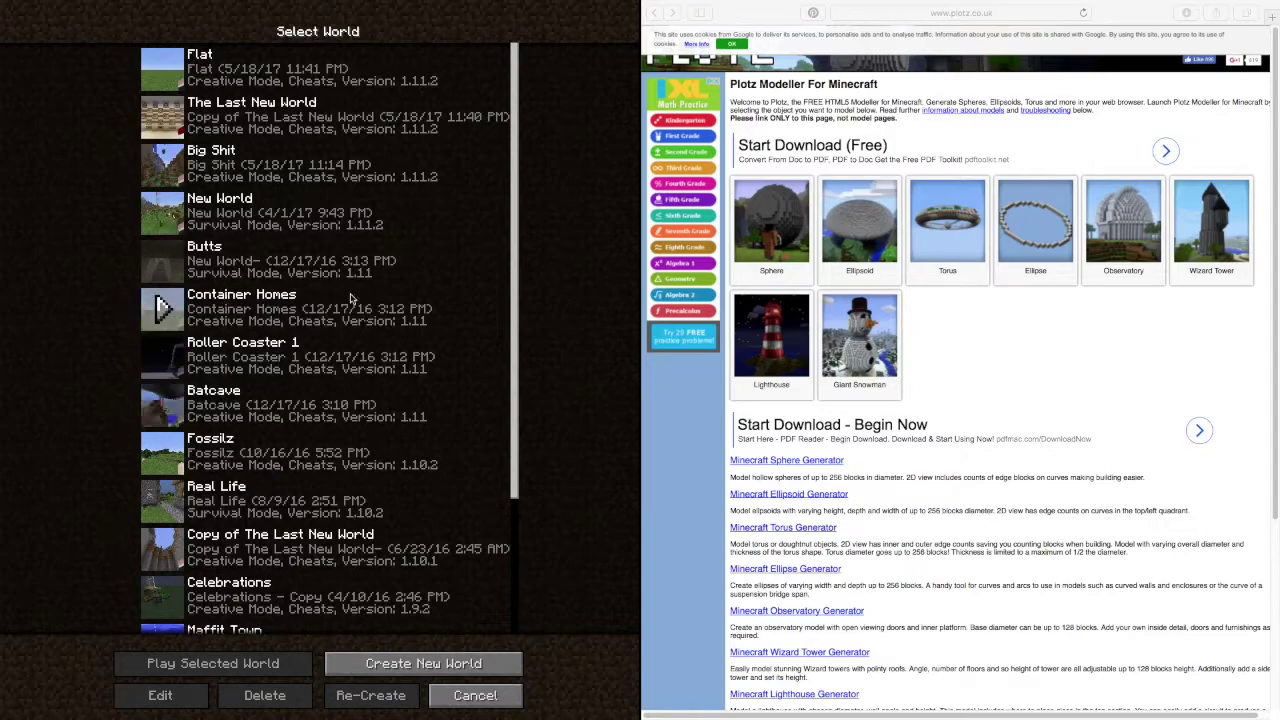
pyautogui.doubleClick(238, 81)
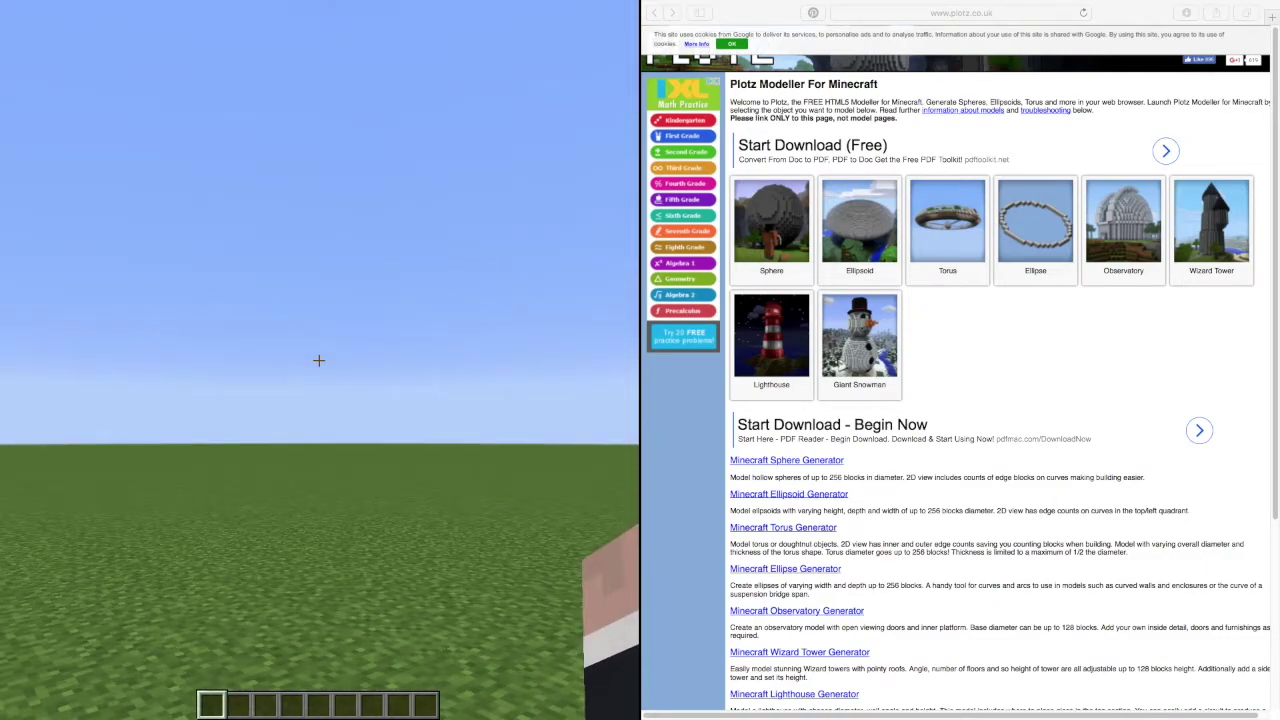
# Toggle to third-person view and back, then bring up the creative Building Blocks inventory
pyautogui.press('F5')
pyautogui.press('F5')
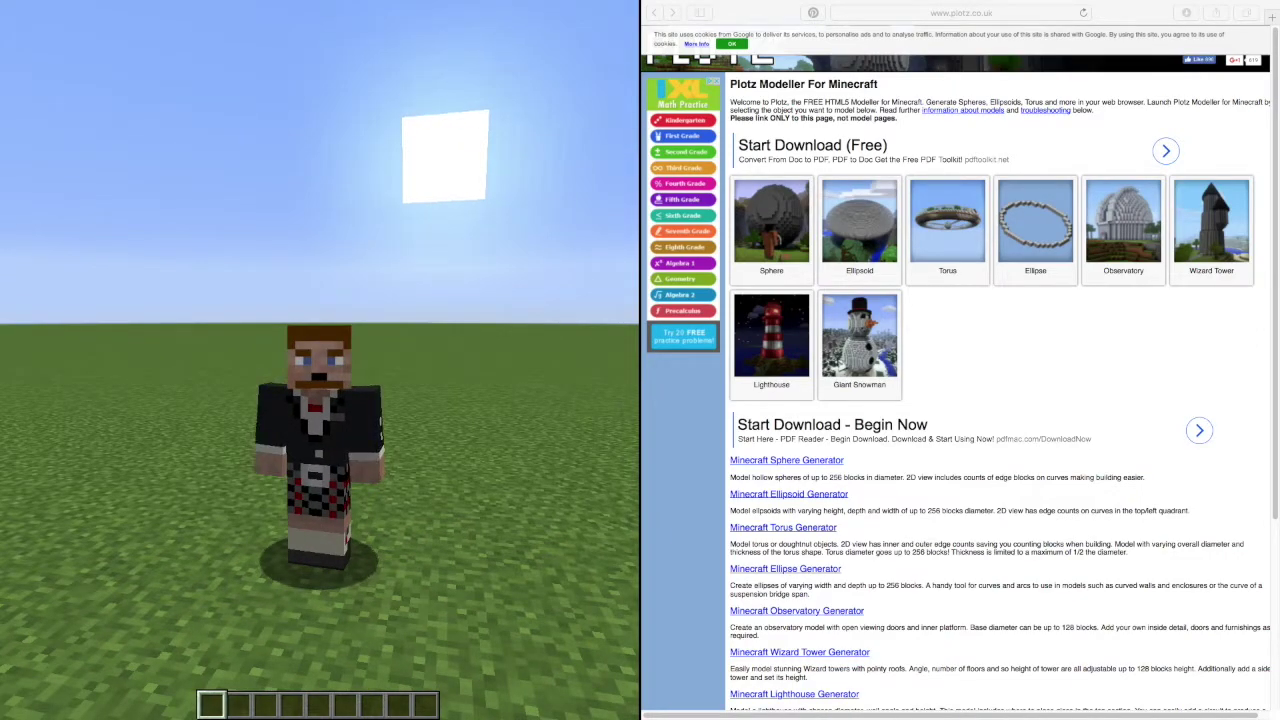
pyautogui.press('F5')
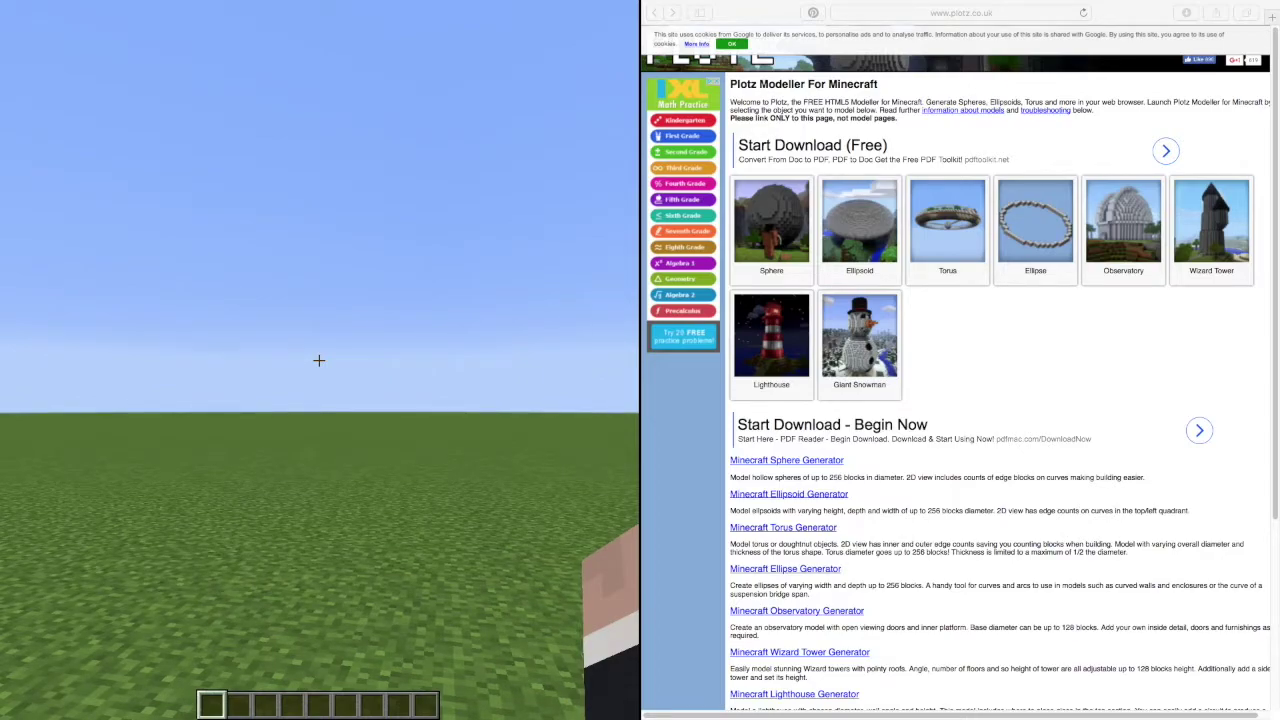
pyautogui.press('e')
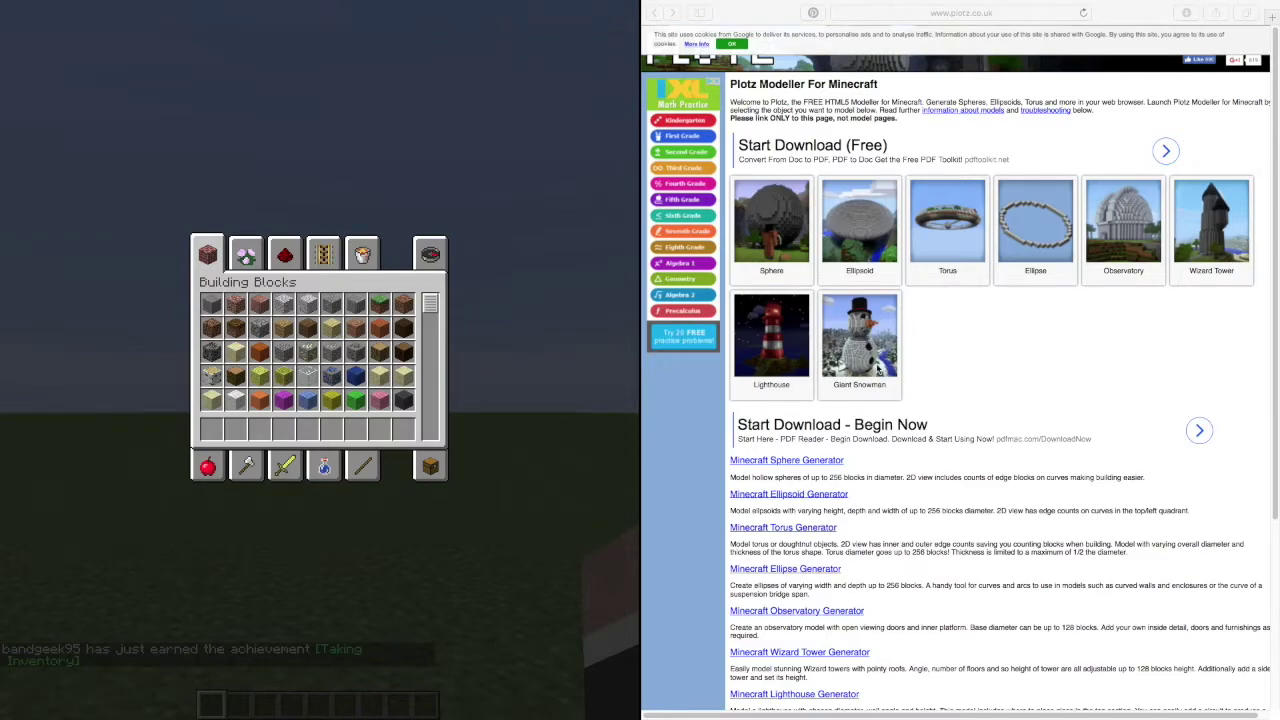
# Open the Ellipse model, widen it to 30 and increase its depth
pyautogui.click(1031, 259)
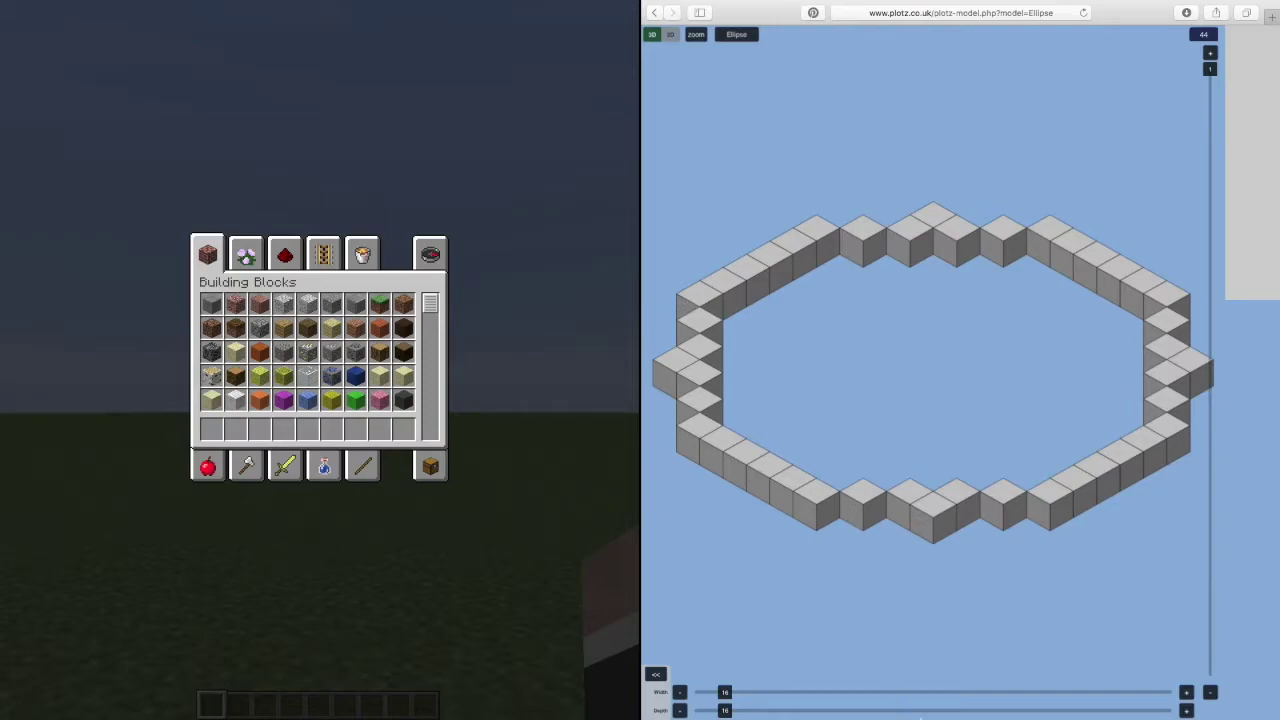
pyautogui.click(1186, 693)
pyautogui.click(1186, 693)
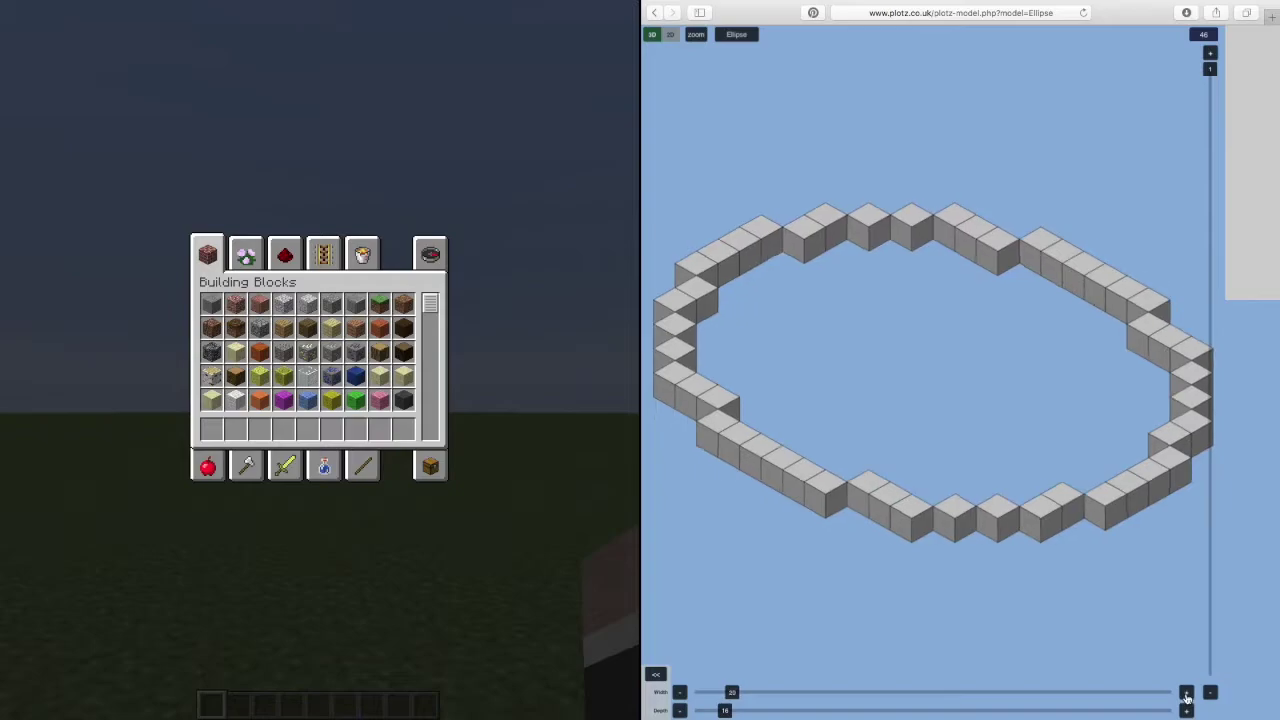
pyautogui.click(1186, 693)
pyautogui.click(1186, 693)
pyautogui.click(1186, 693)
pyautogui.click(1186, 693)
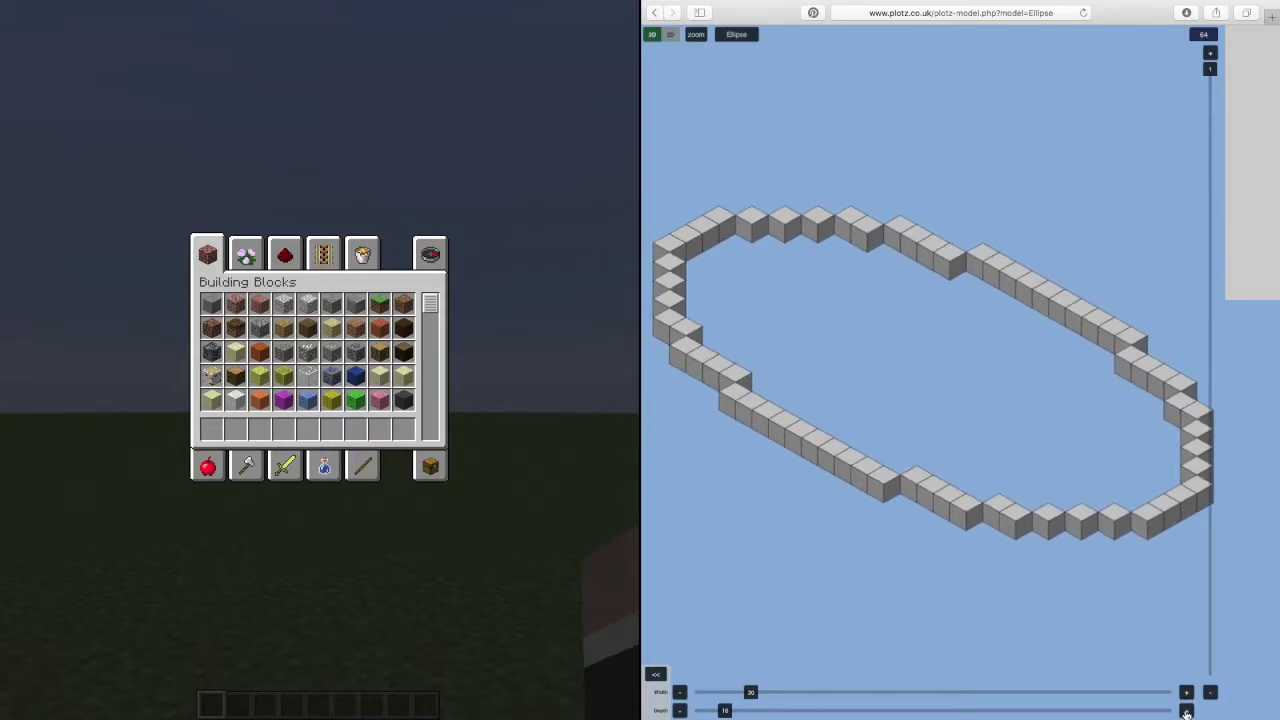
pyautogui.click(1186, 711)
pyautogui.click(1186, 711)
pyautogui.click(1186, 711)
pyautogui.click(1186, 711)
pyautogui.click(1186, 711)
pyautogui.click(1186, 711)
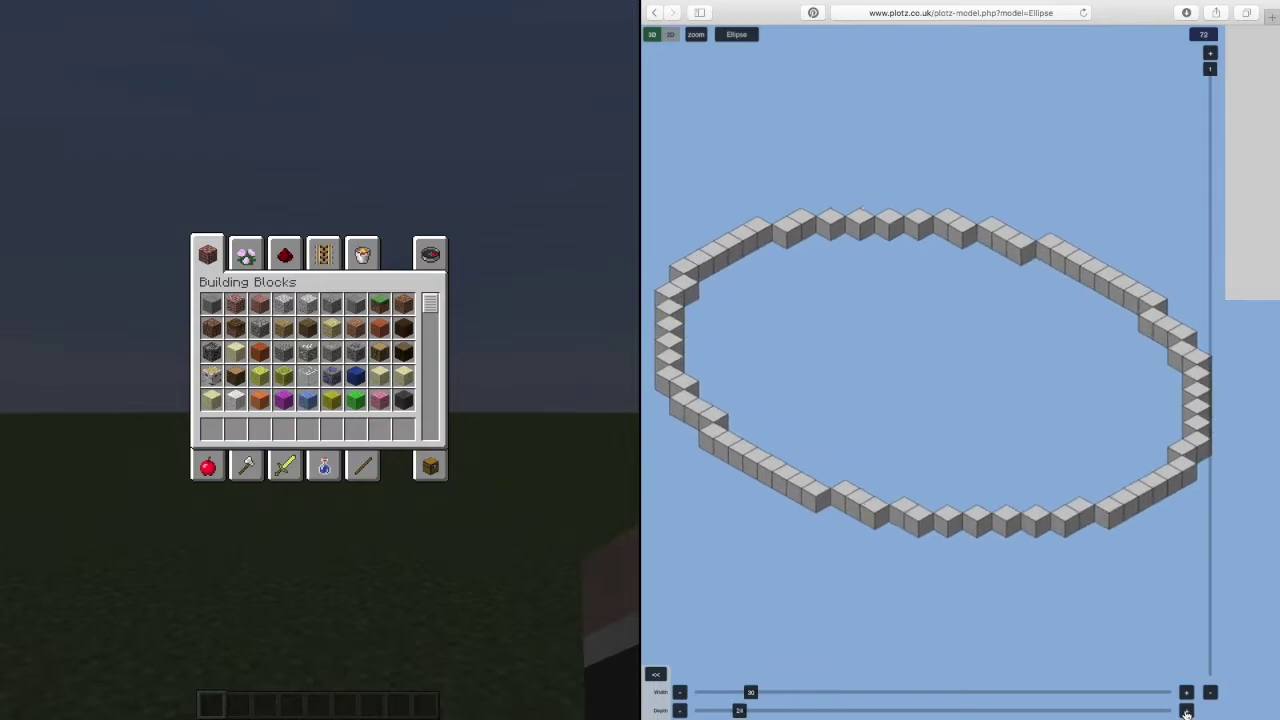
pyautogui.click(1186, 711)
pyautogui.click(1186, 711)
pyautogui.click(1186, 711)
pyautogui.click(1186, 711)
pyautogui.click(1186, 711)
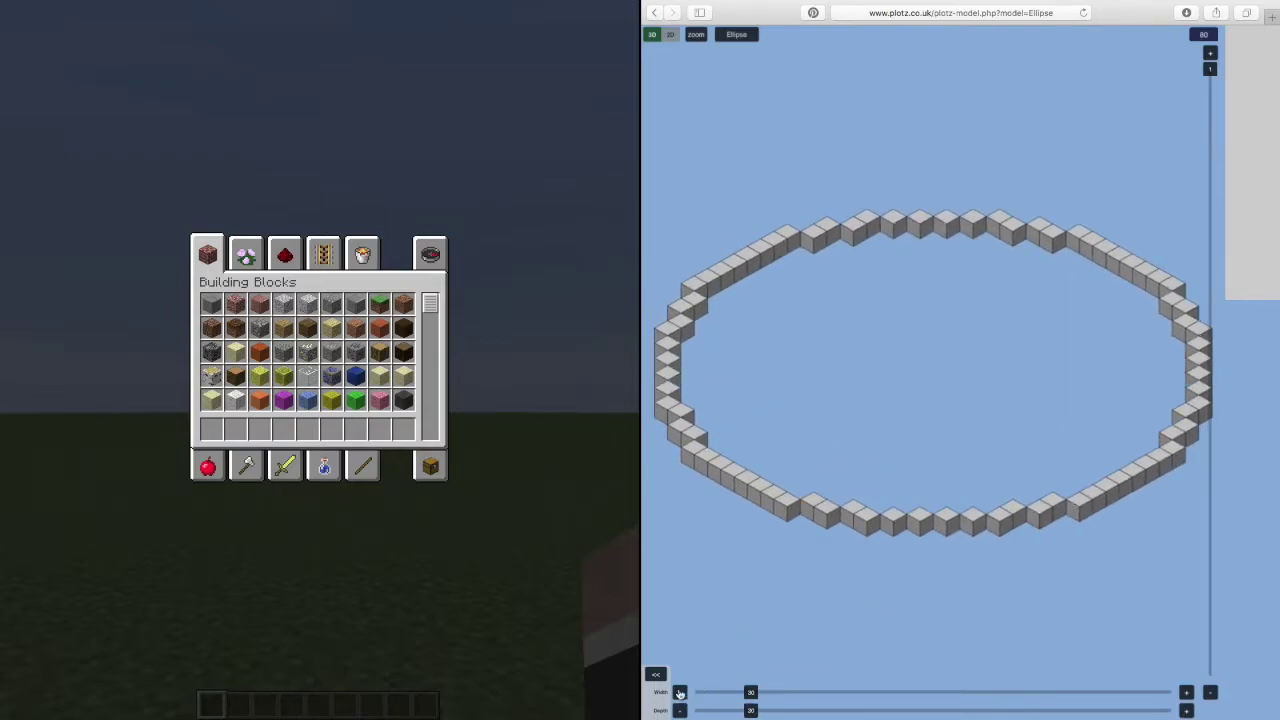
# Narrow the ellipse back to about 16 wide and reduce its depth
pyautogui.click(680, 692)
pyautogui.click(680, 692)
pyautogui.click(680, 692)
pyautogui.click(680, 692)
pyautogui.click(680, 692)
pyautogui.click(680, 692)
pyautogui.click(680, 692)
pyautogui.click(680, 692)
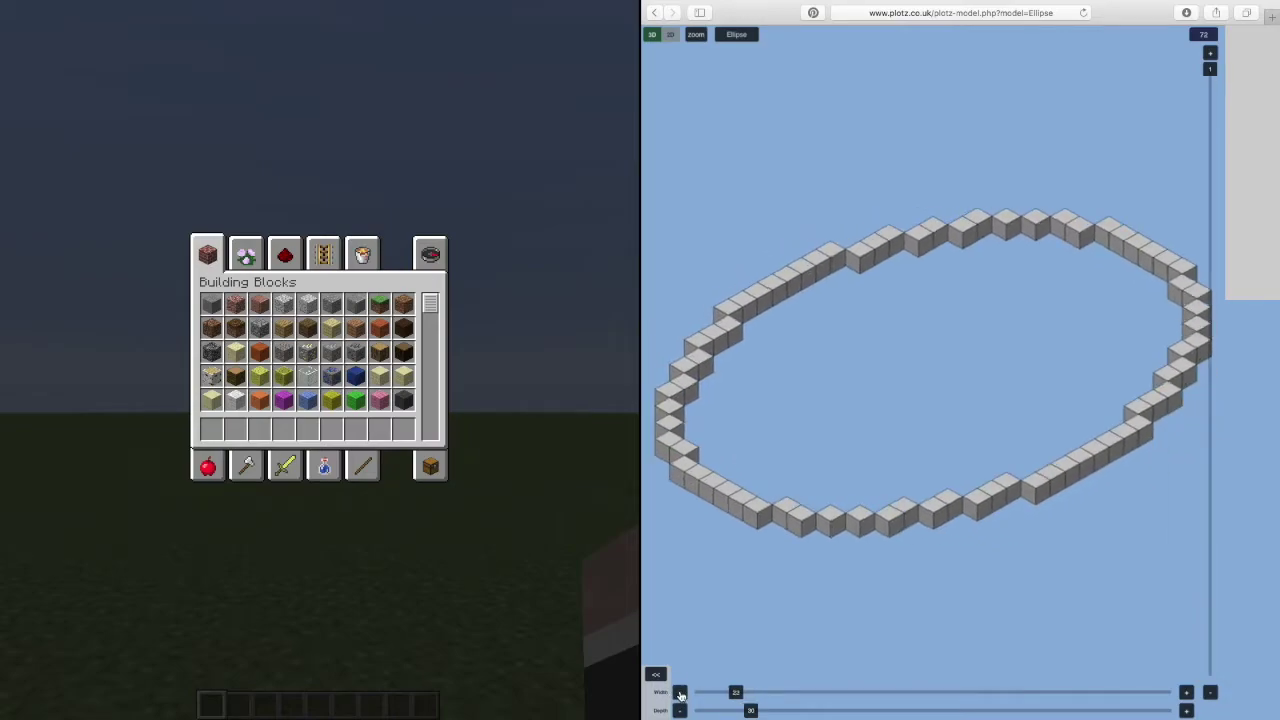
pyautogui.click(680, 692)
pyautogui.click(680, 692)
pyautogui.click(680, 692)
pyautogui.click(680, 692)
pyautogui.click(680, 692)
pyautogui.click(680, 711)
pyautogui.click(680, 711)
pyautogui.click(680, 711)
pyautogui.click(680, 711)
pyautogui.click(680, 711)
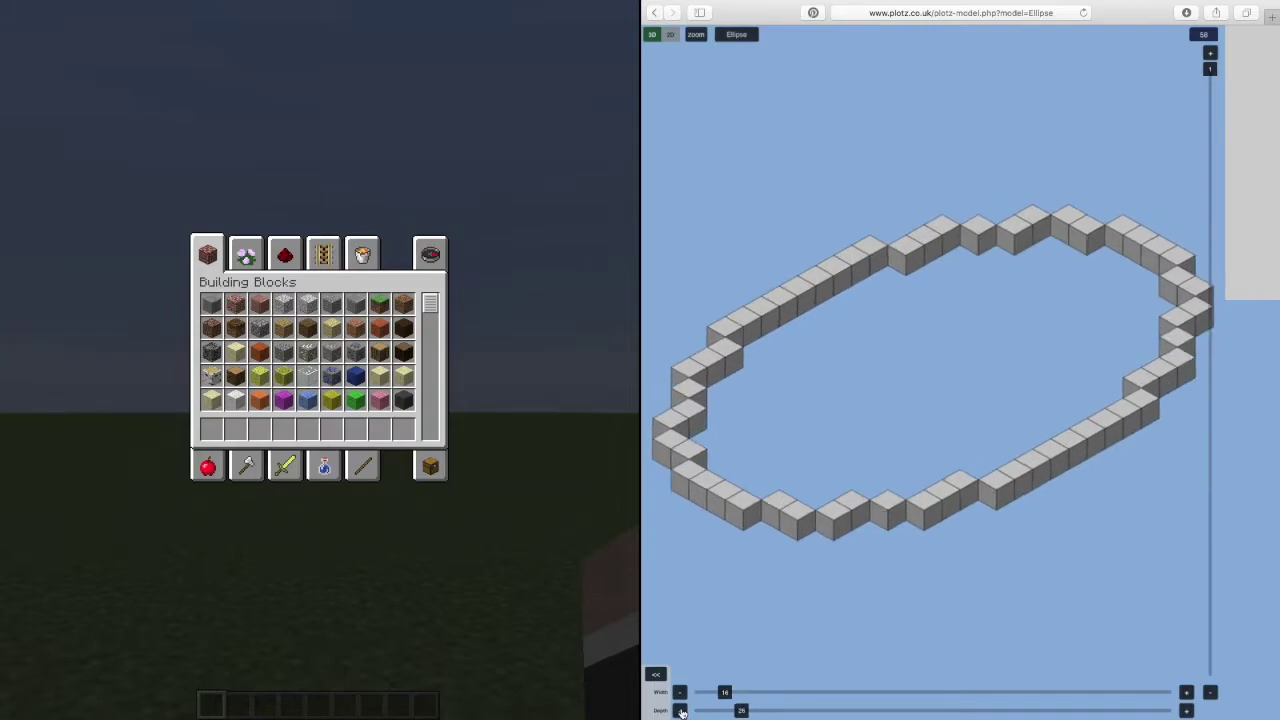
pyautogui.click(680, 711)
pyautogui.click(680, 711)
pyautogui.click(680, 711)
pyautogui.click(680, 711)
pyautogui.click(680, 711)
pyautogui.click(680, 711)
pyautogui.click(680, 711)
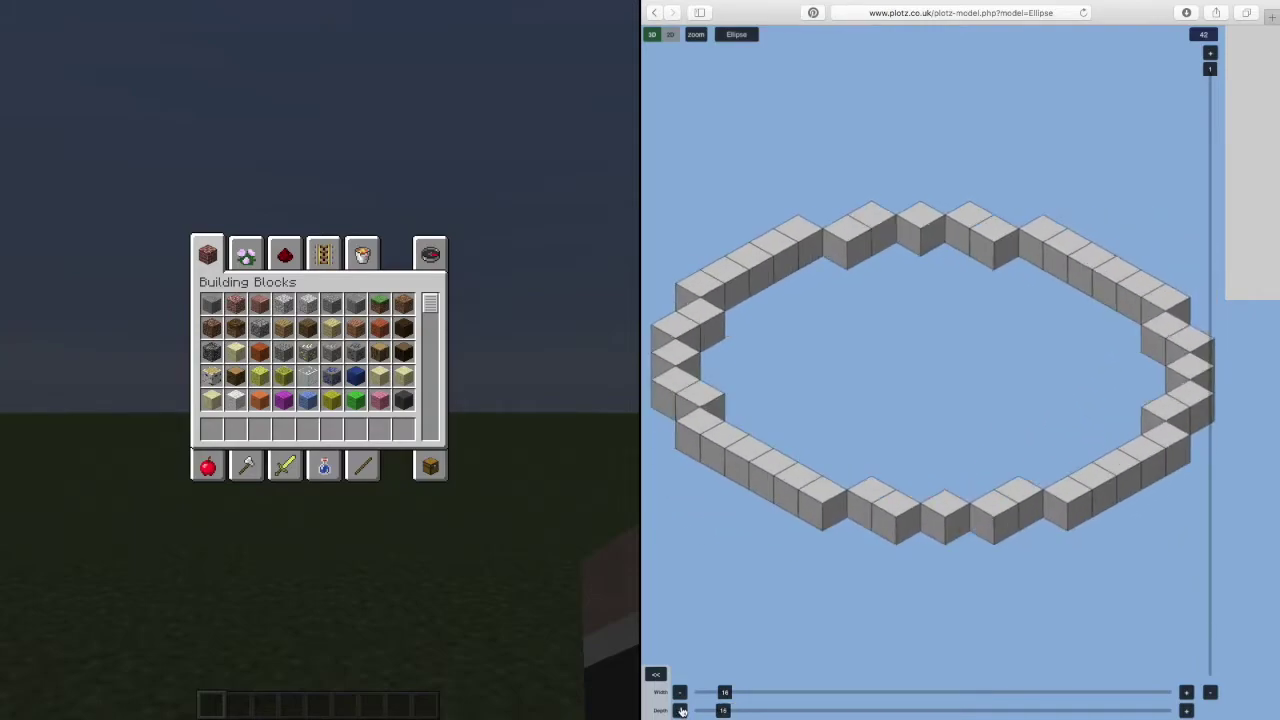
# Raise the ellipse depth by one to 16, then put Polished Andesite in hotbar slot 1
pyautogui.click(1187, 710)
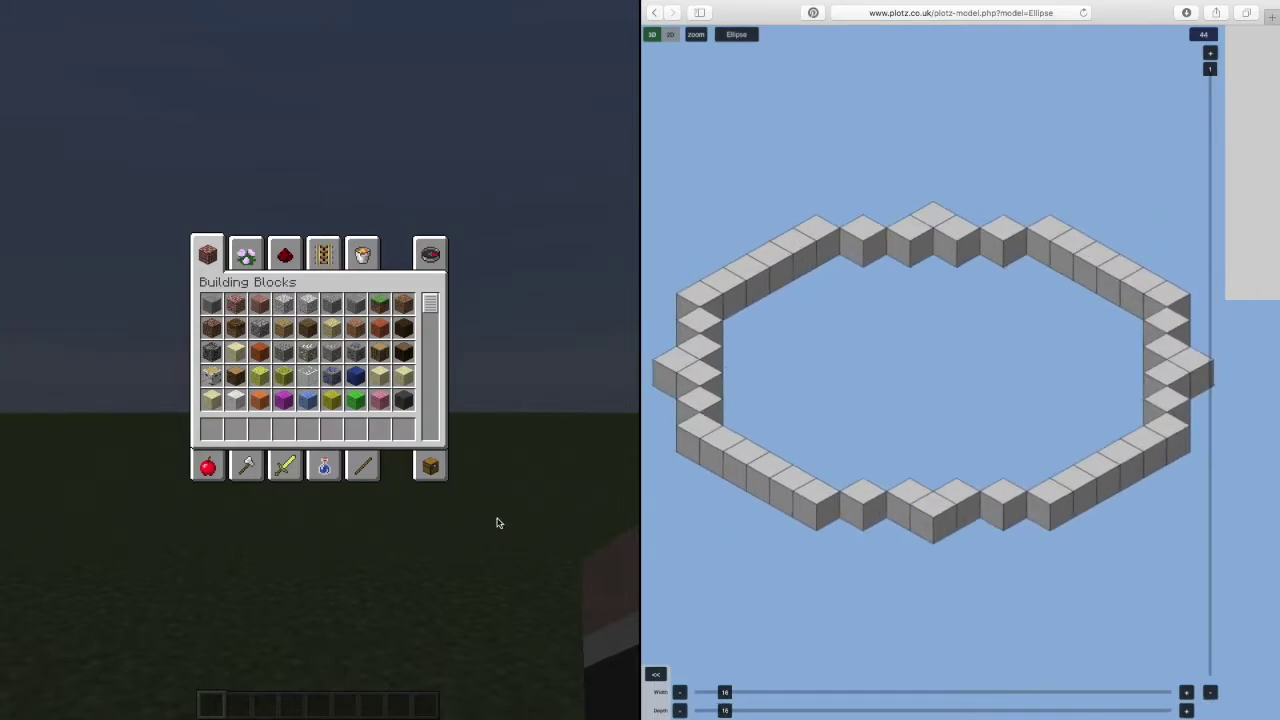
pyautogui.click(345, 320)
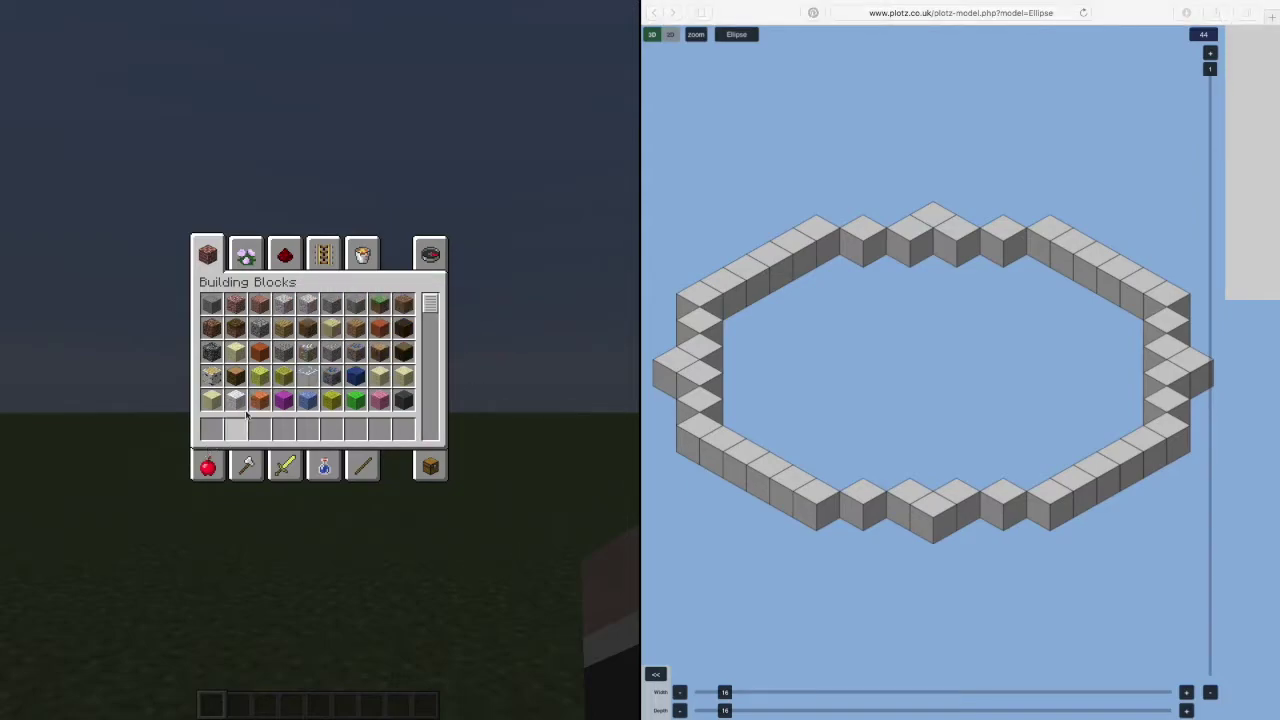
pyautogui.click(355, 303)
pyautogui.click(215, 430)
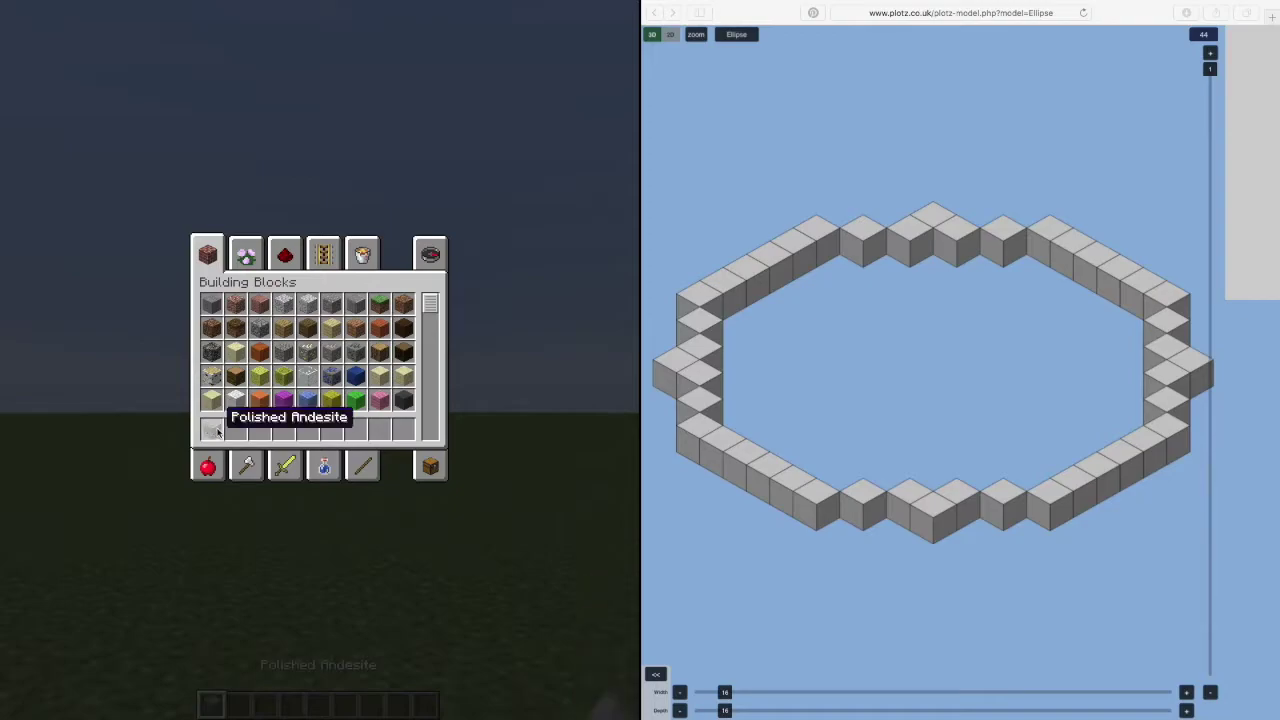
pyautogui.press('e')
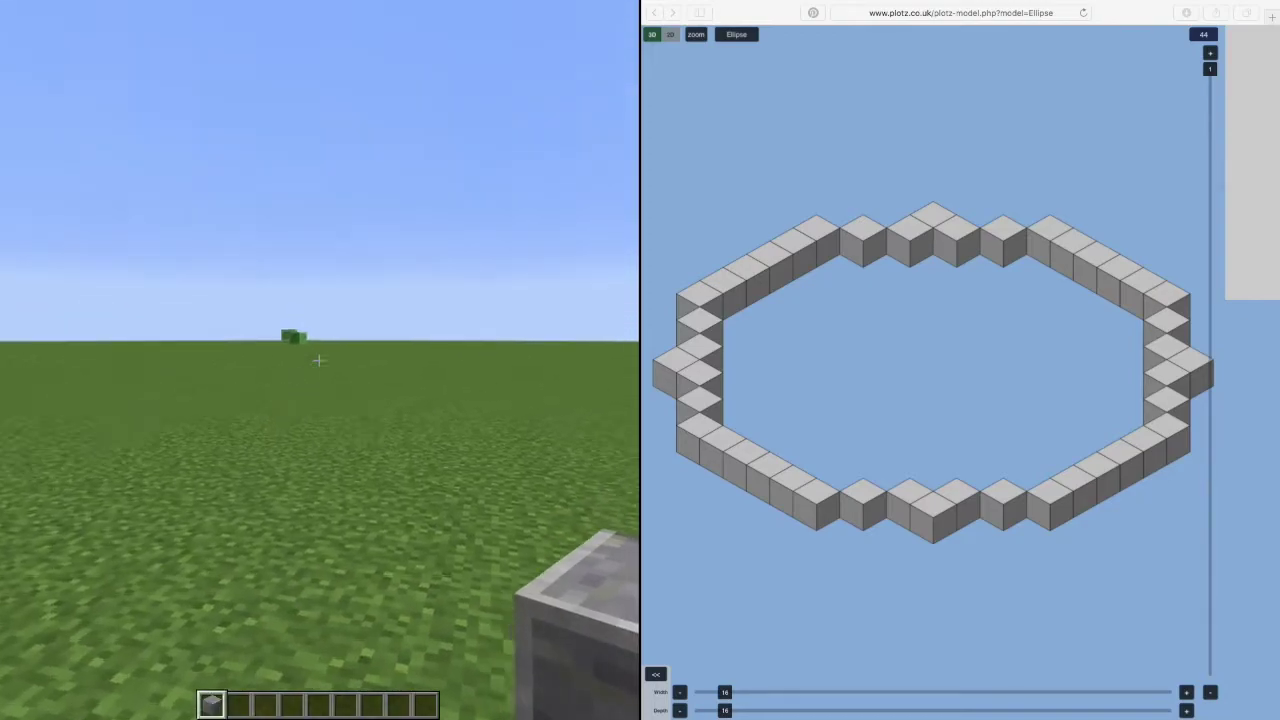
pyautogui.press('w')
# Set the world difficulty to Peaceful and resume the game
pyautogui.press('Escape')
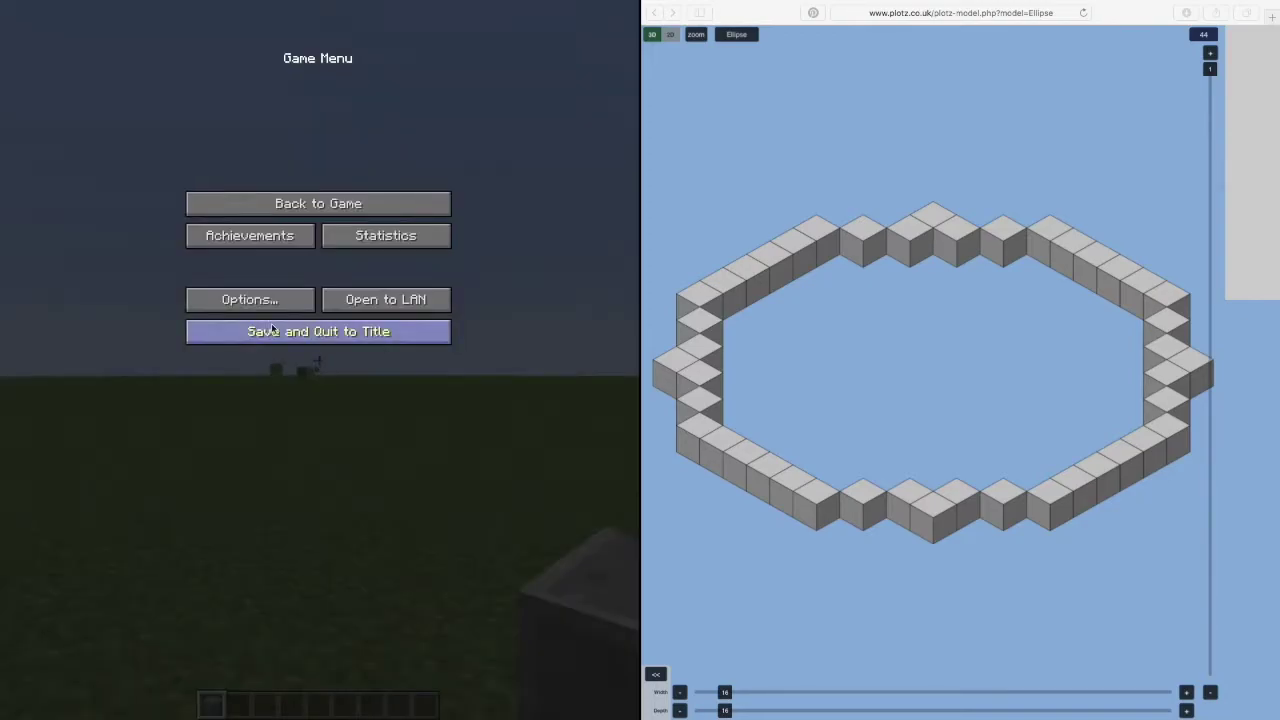
pyautogui.click(262, 307)
pyautogui.click(423, 120)
pyautogui.click(423, 120)
pyautogui.click(342, 346)
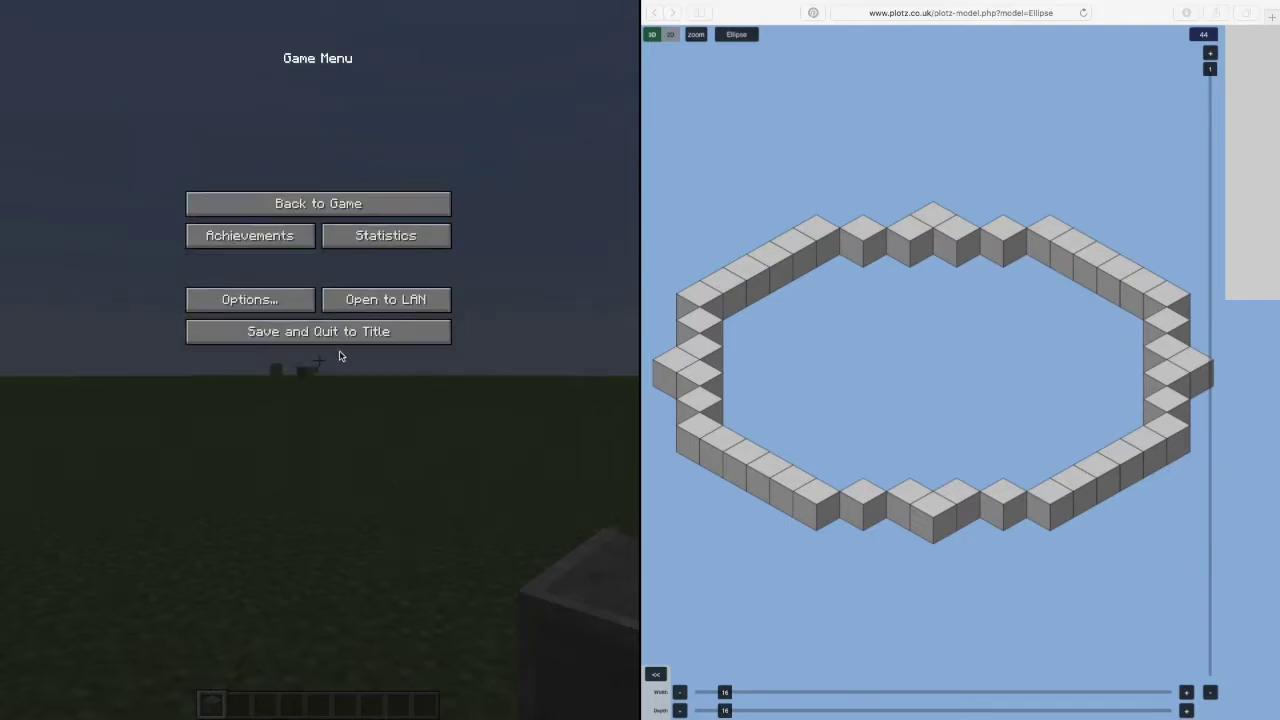
pyautogui.click(338, 204)
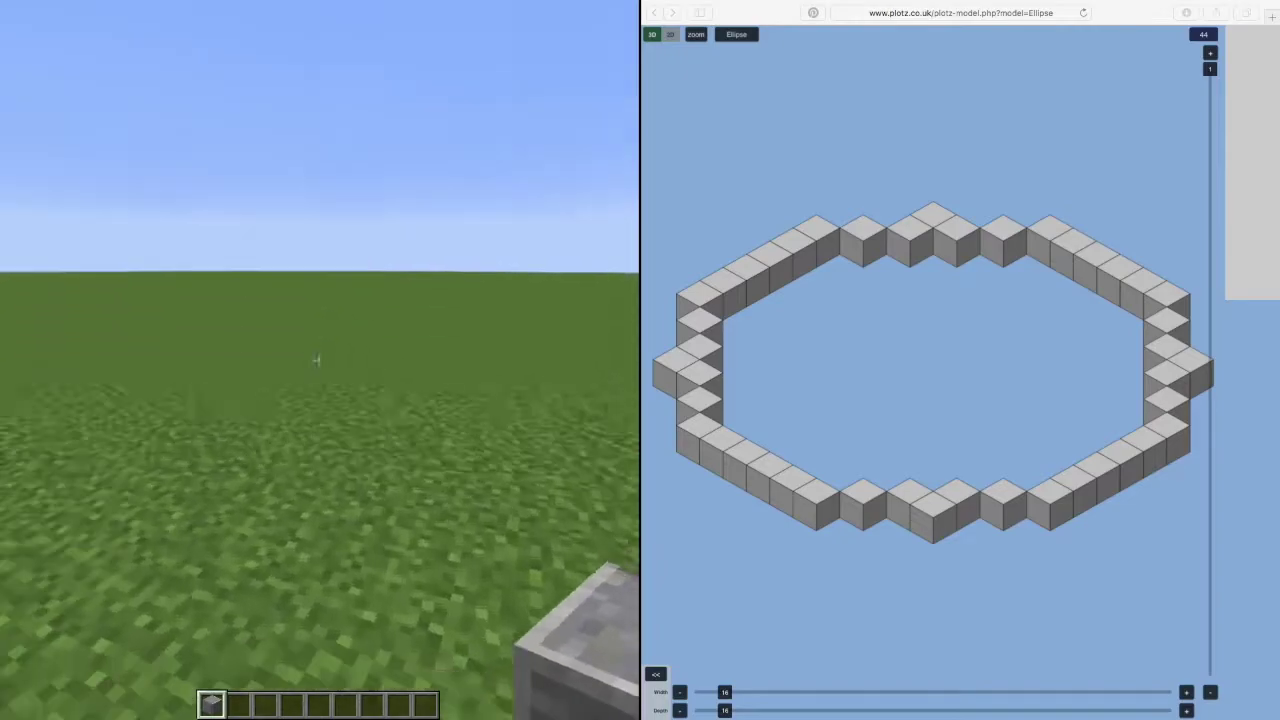
pyautogui.press('e')
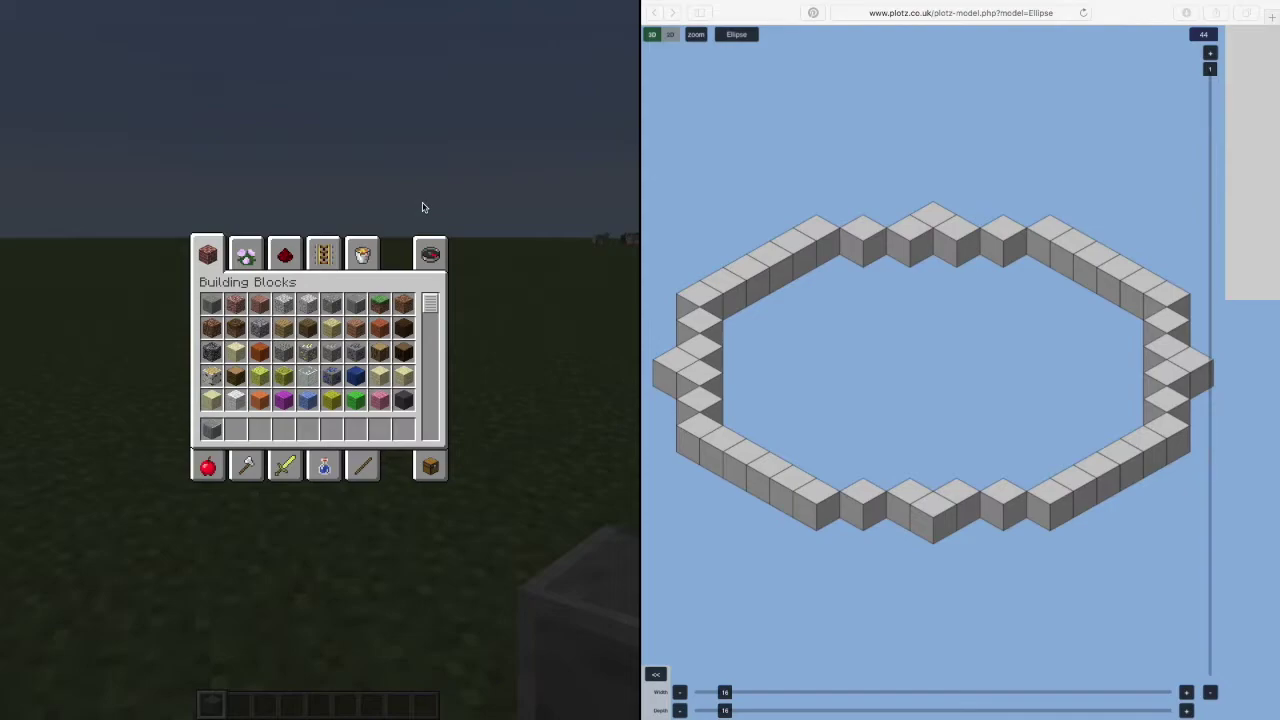
pyautogui.press('e')
pyautogui.press('e')
pyautogui.press('e')
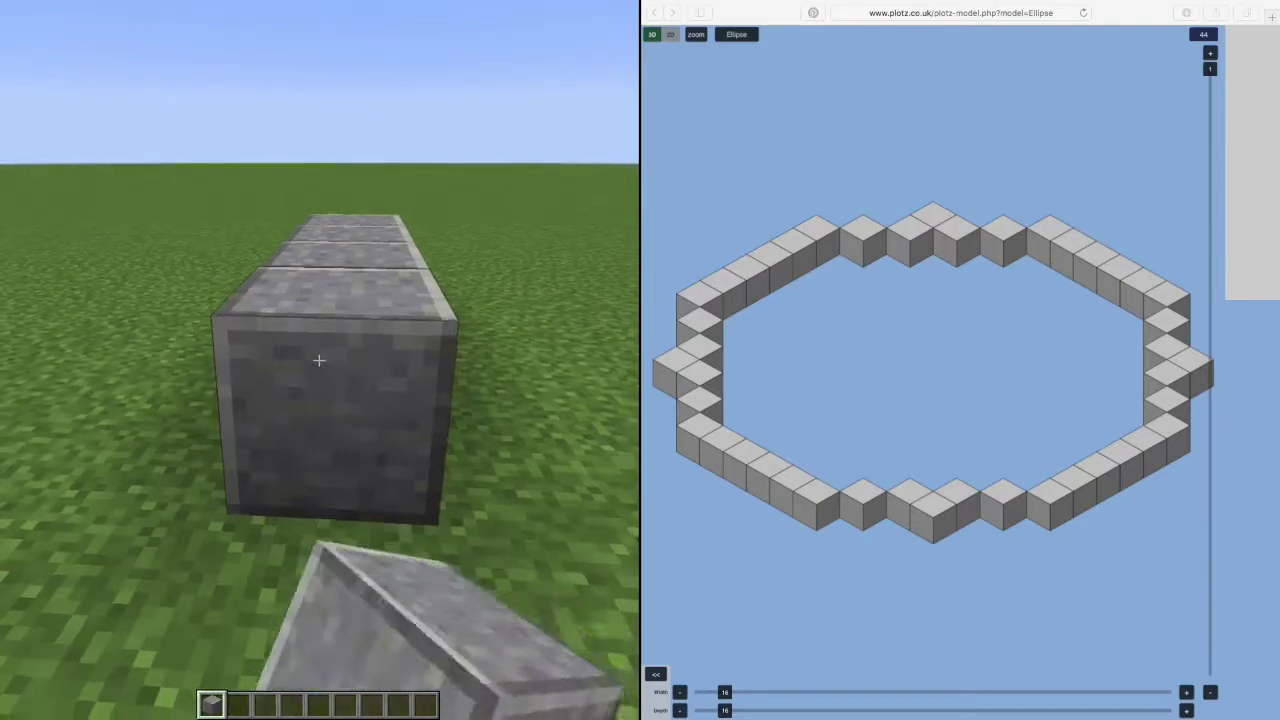
pyautogui.press('s')
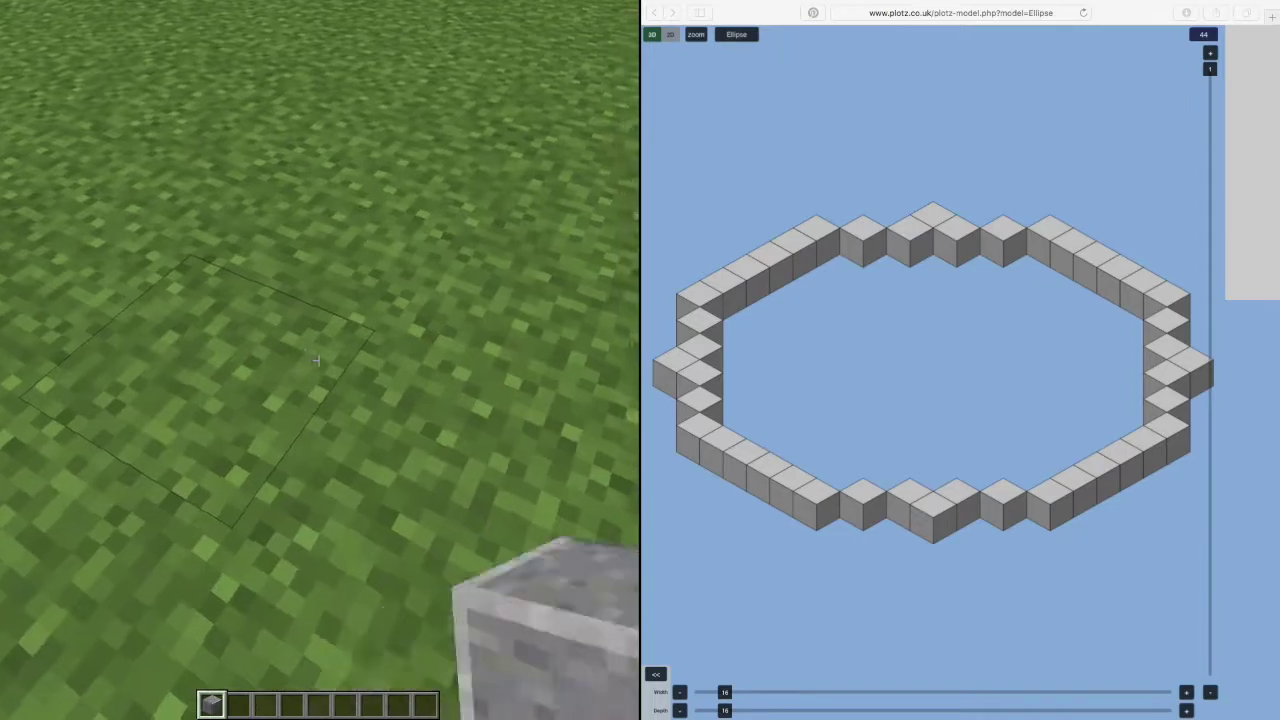
# Place Polished Andesite in the ring's remaining gaps, then fly up to view it from above
pyautogui.rightClick(317, 360)
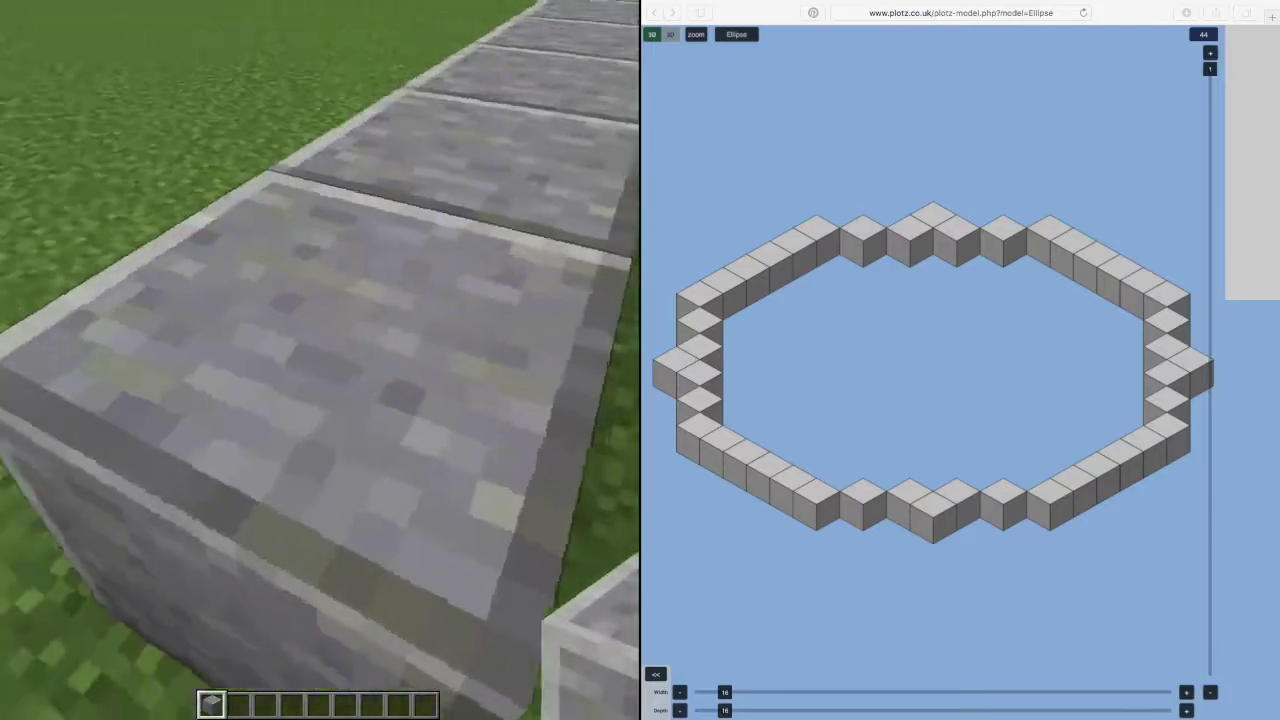
pyautogui.rightClick(318, 360)
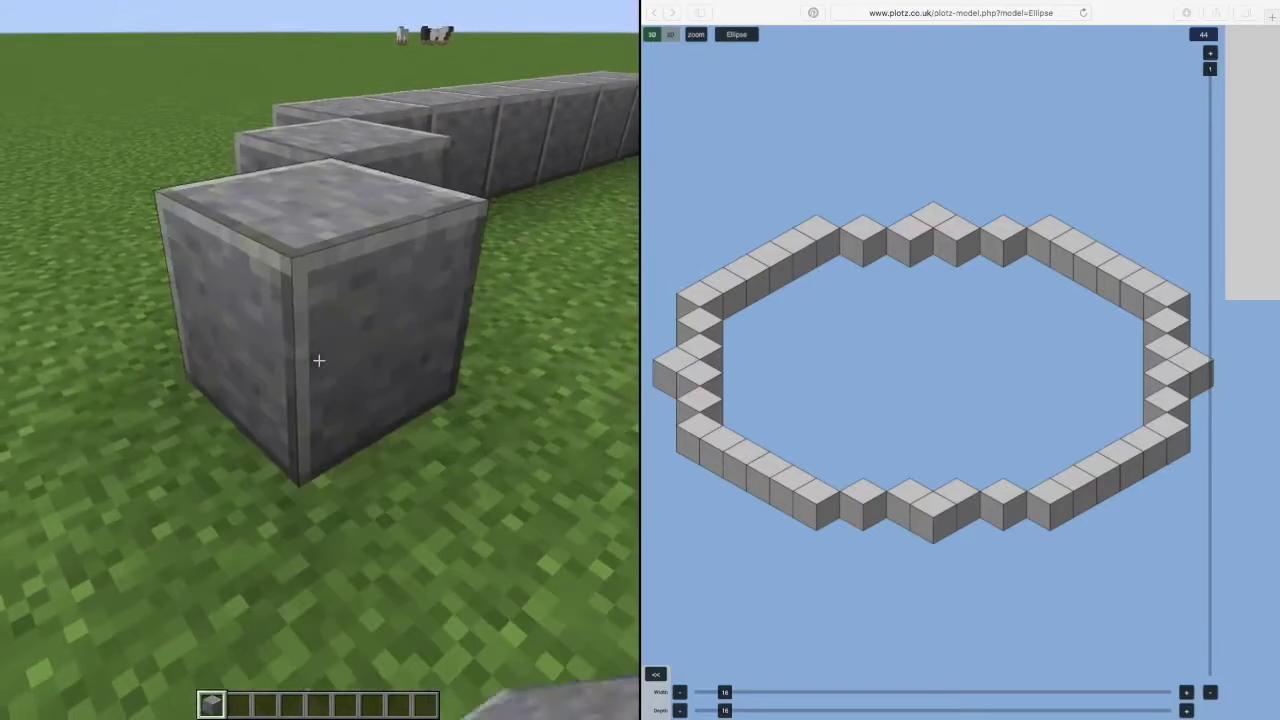
pyautogui.rightClick(318, 360)
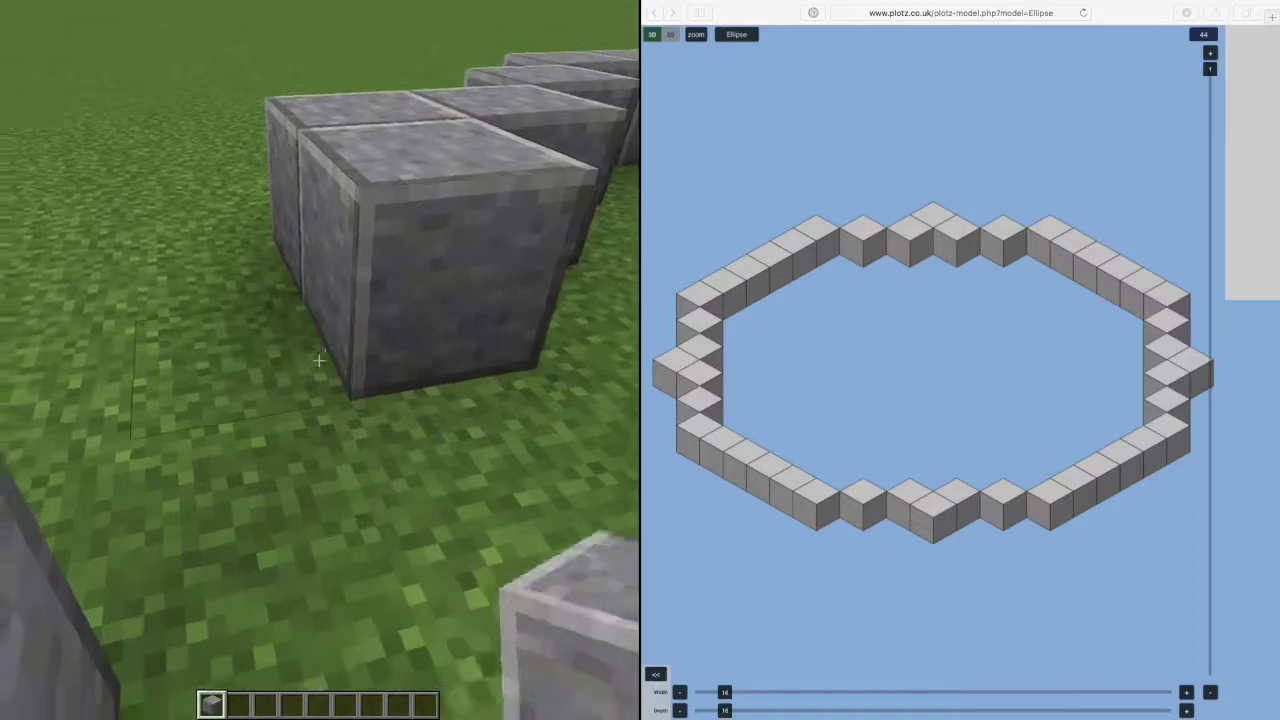
pyautogui.rightClick(318, 360)
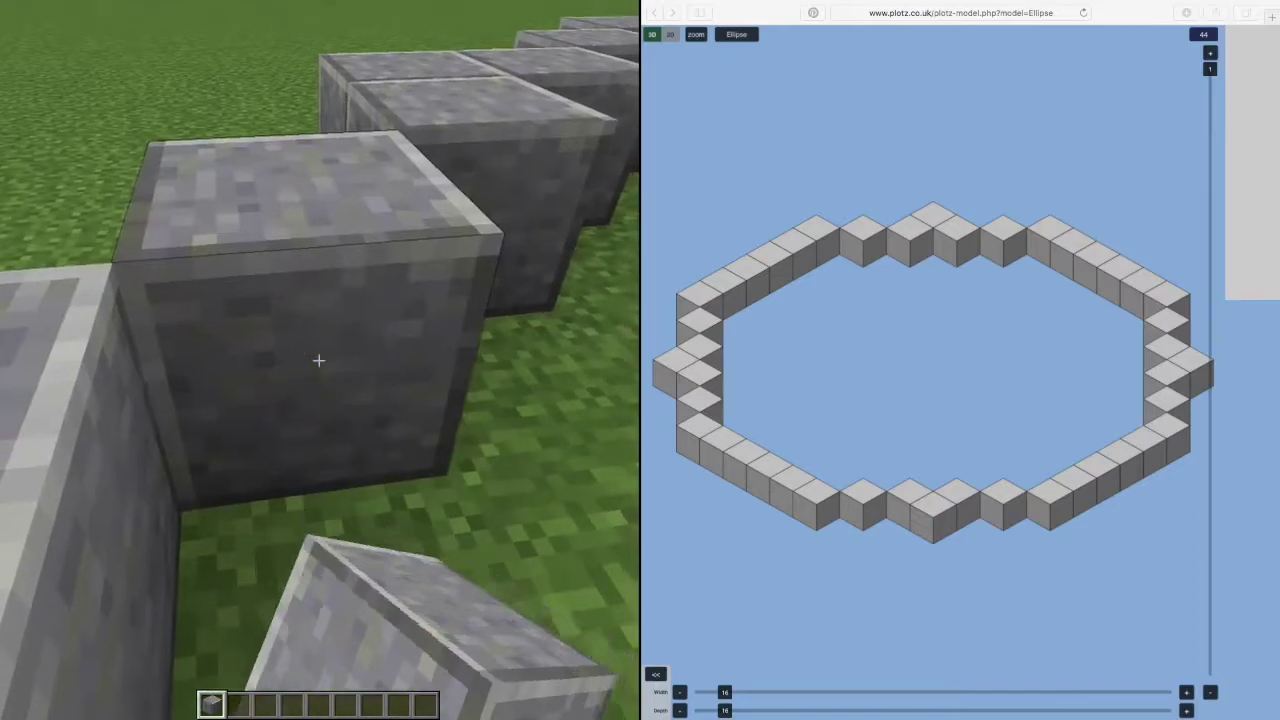
pyautogui.press('space')
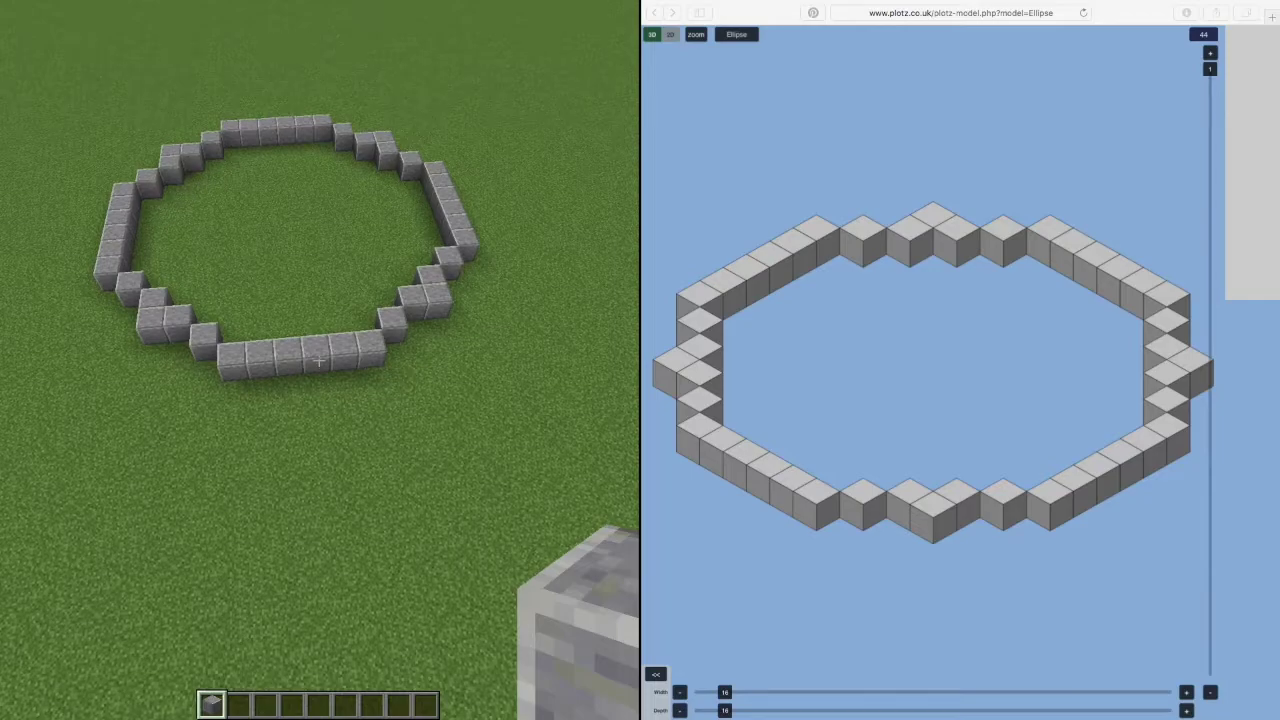
# Inspect the andesite ring from several sides, reopen the inventory and return Plotz to its home page
pyautogui.press('e')
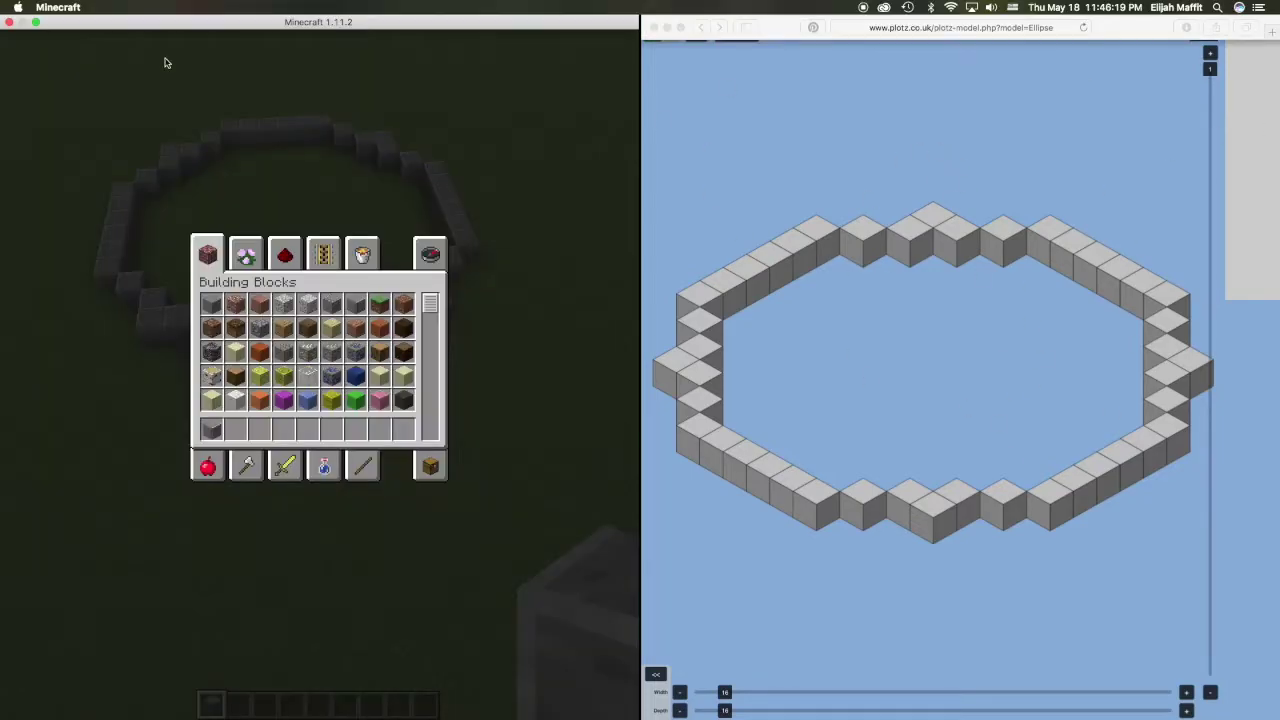
pyautogui.press('e')
pyautogui.press('s')
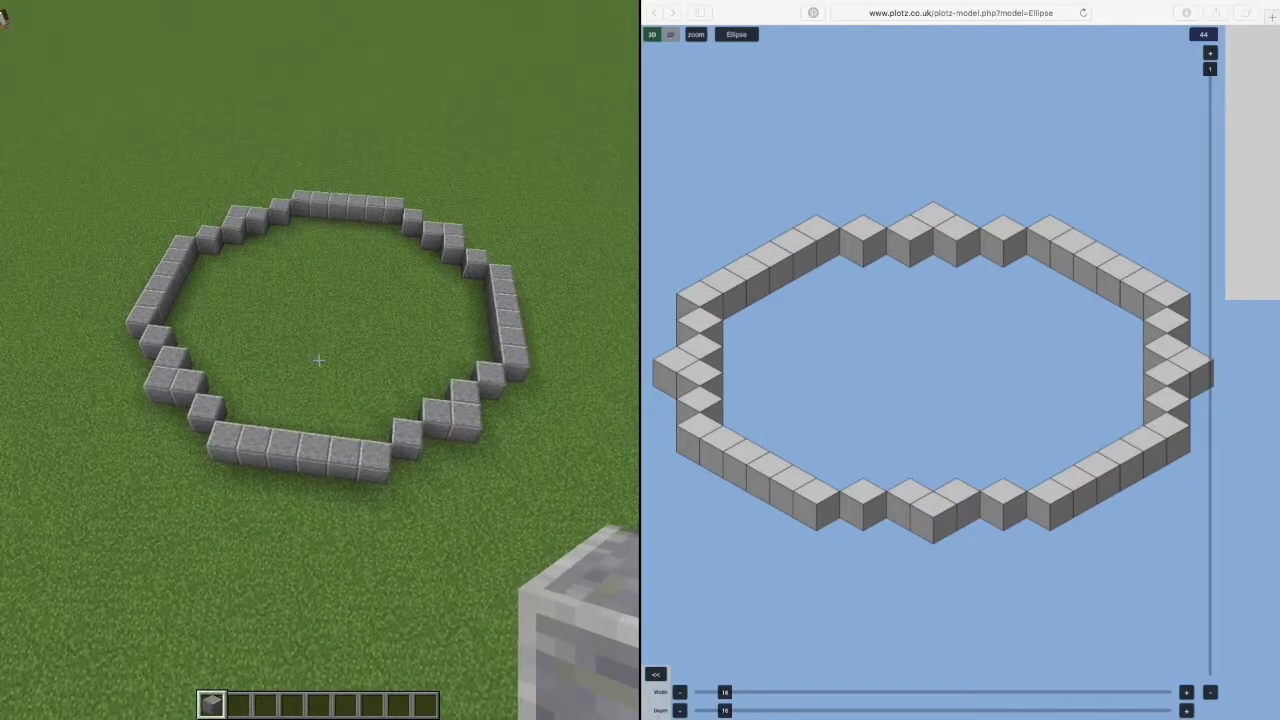
pyautogui.press('w')
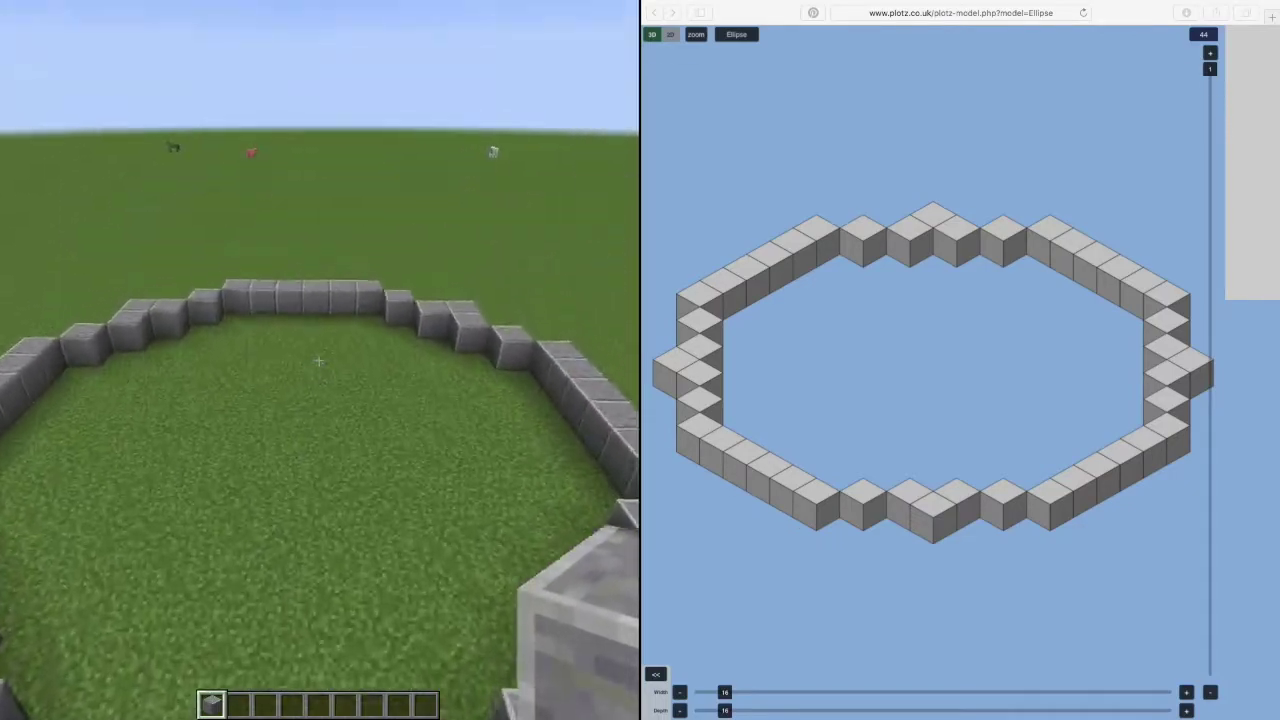
pyautogui.press('w')
pyautogui.press('w')
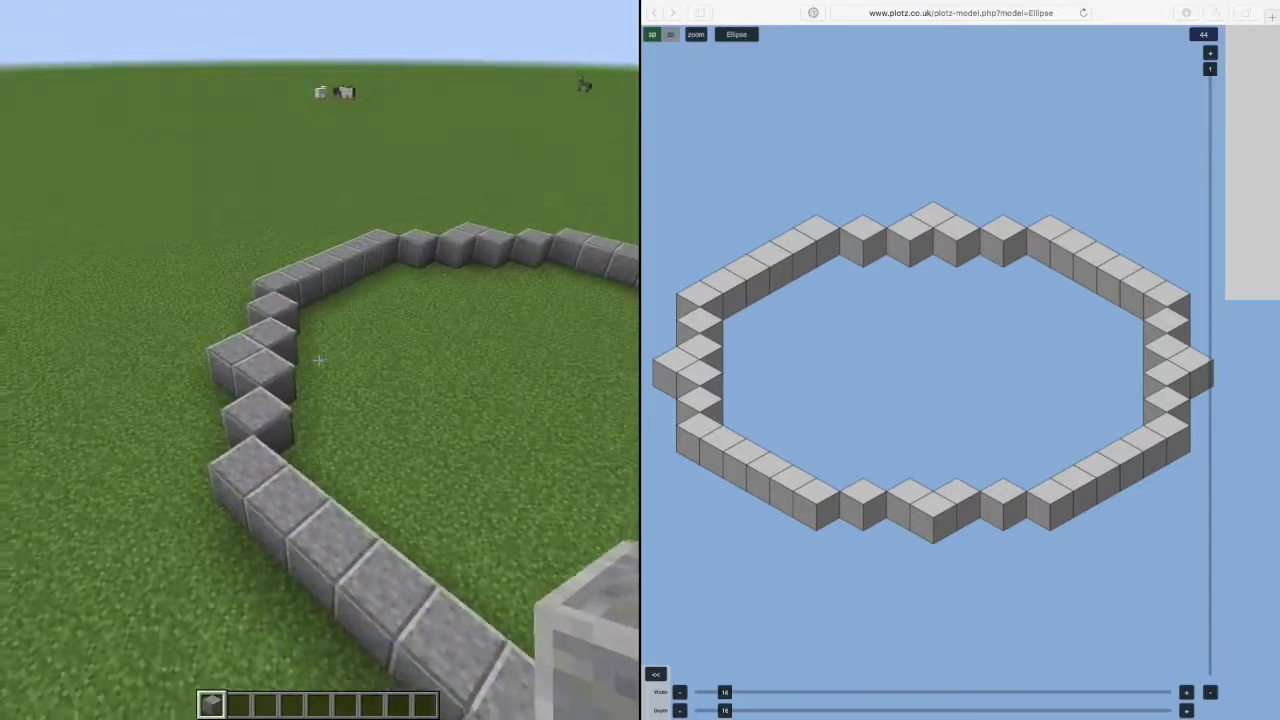
pyautogui.press('w')
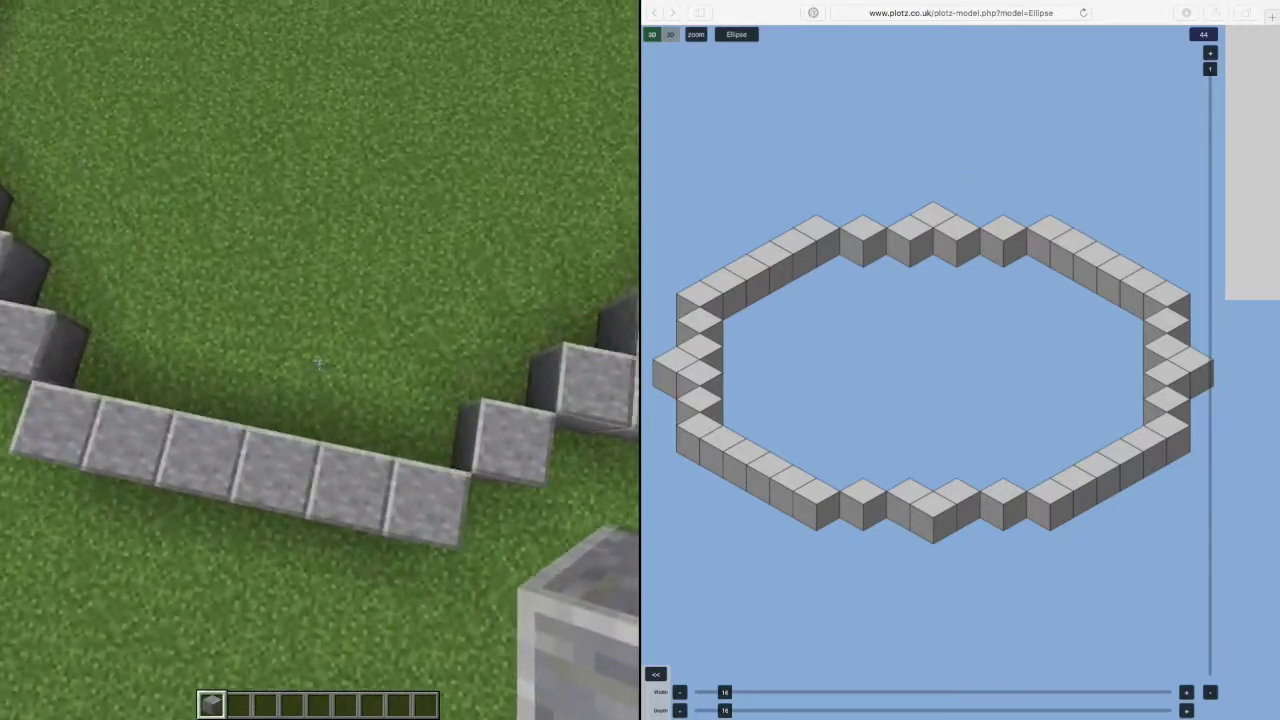
pyautogui.press('w')
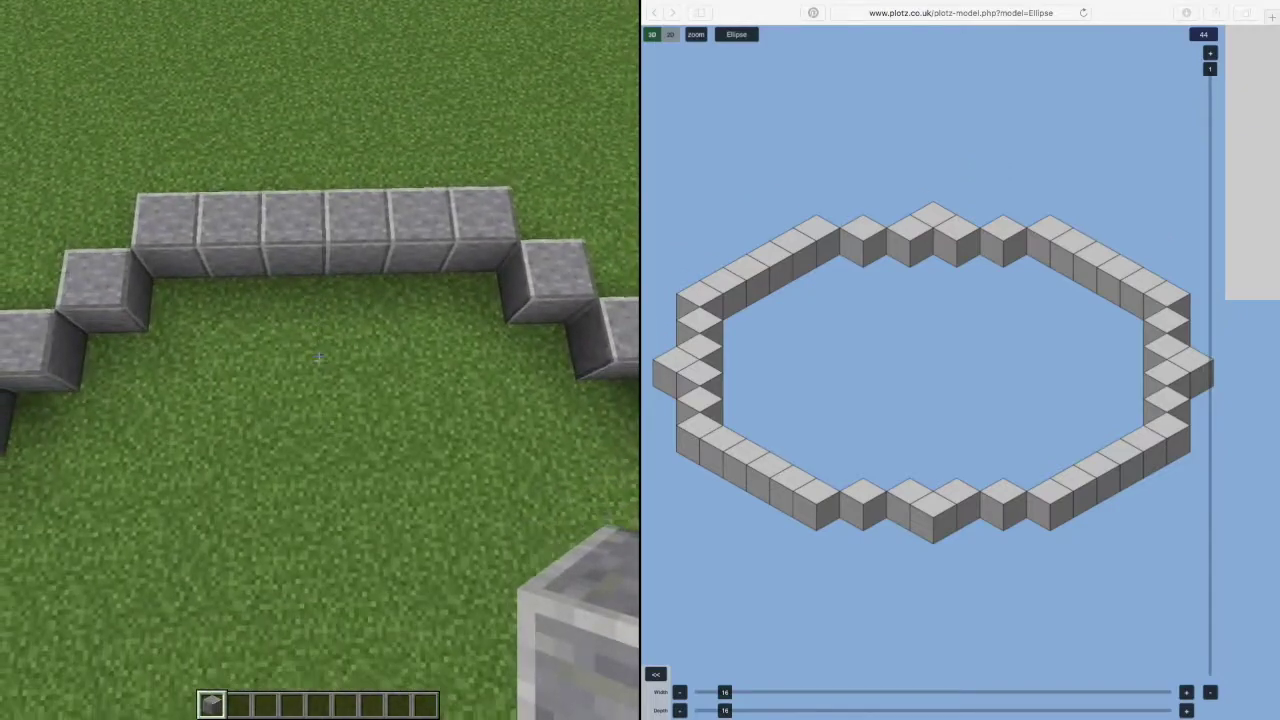
pyautogui.press('w')
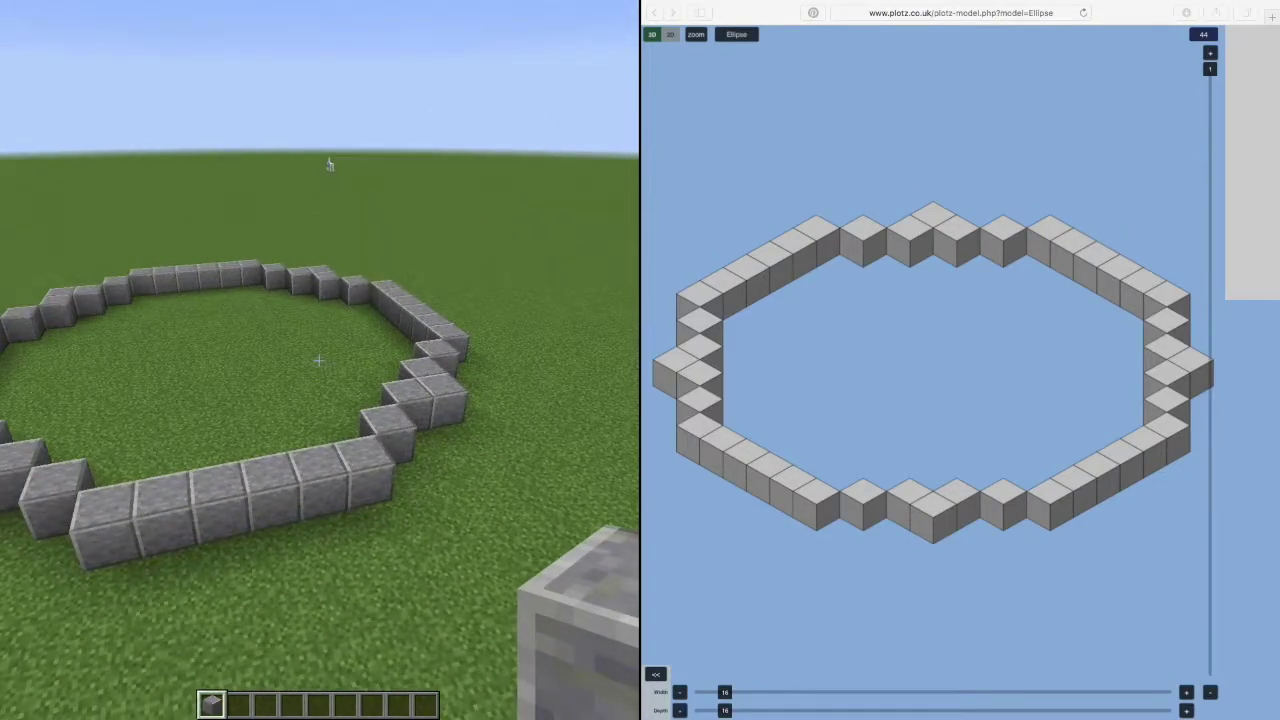
pyautogui.press('e')
pyautogui.click(656, 13)
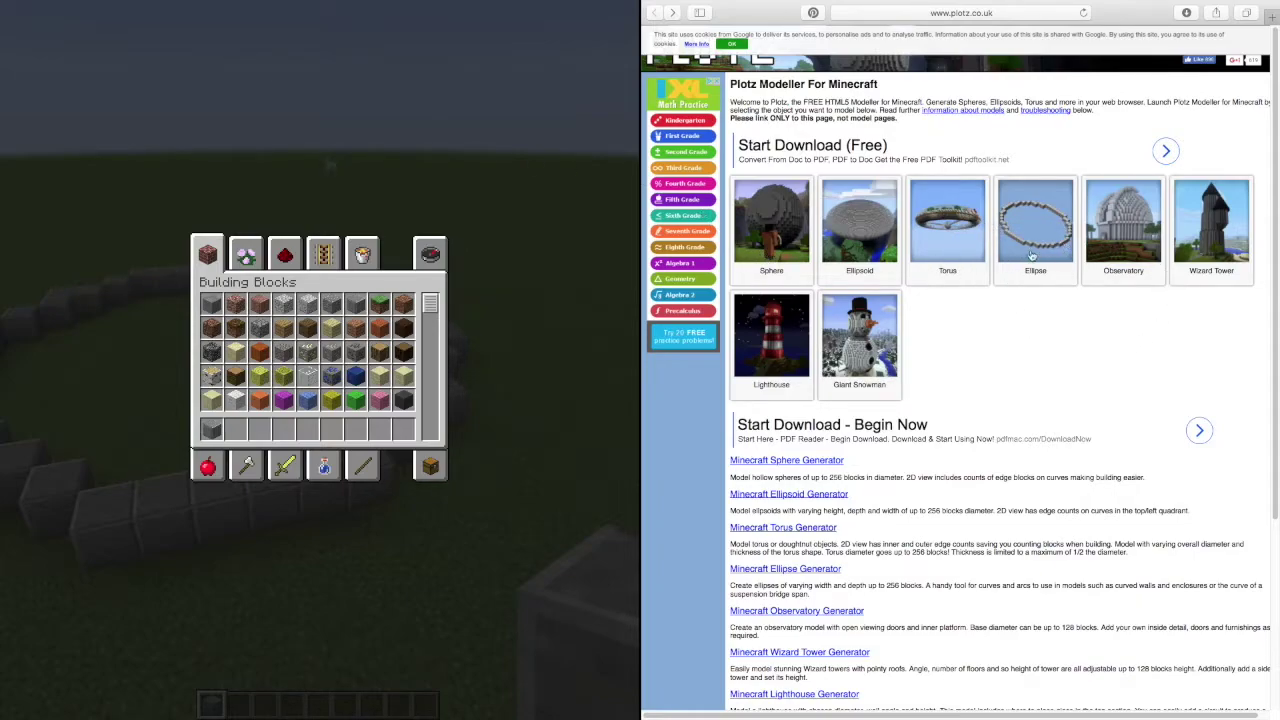
# Open the Sphere model and try smaller and larger sizes
pyautogui.click(754, 238)
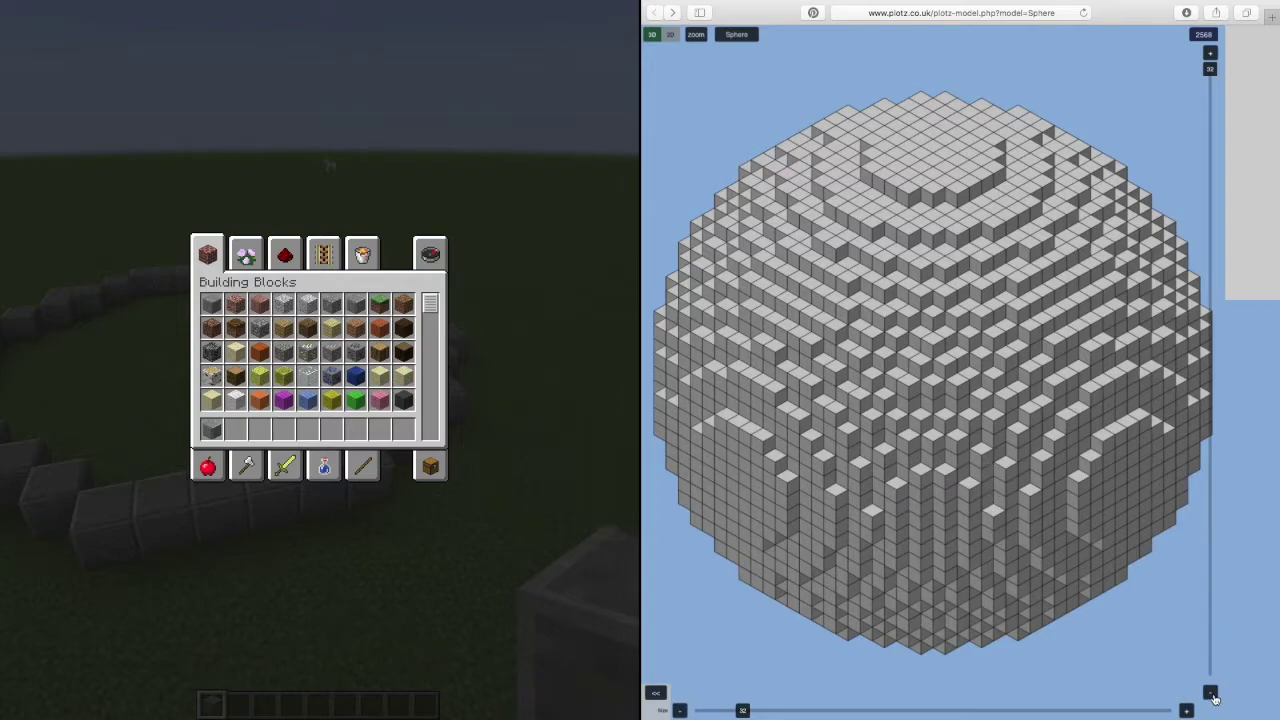
pyautogui.click(680, 712)
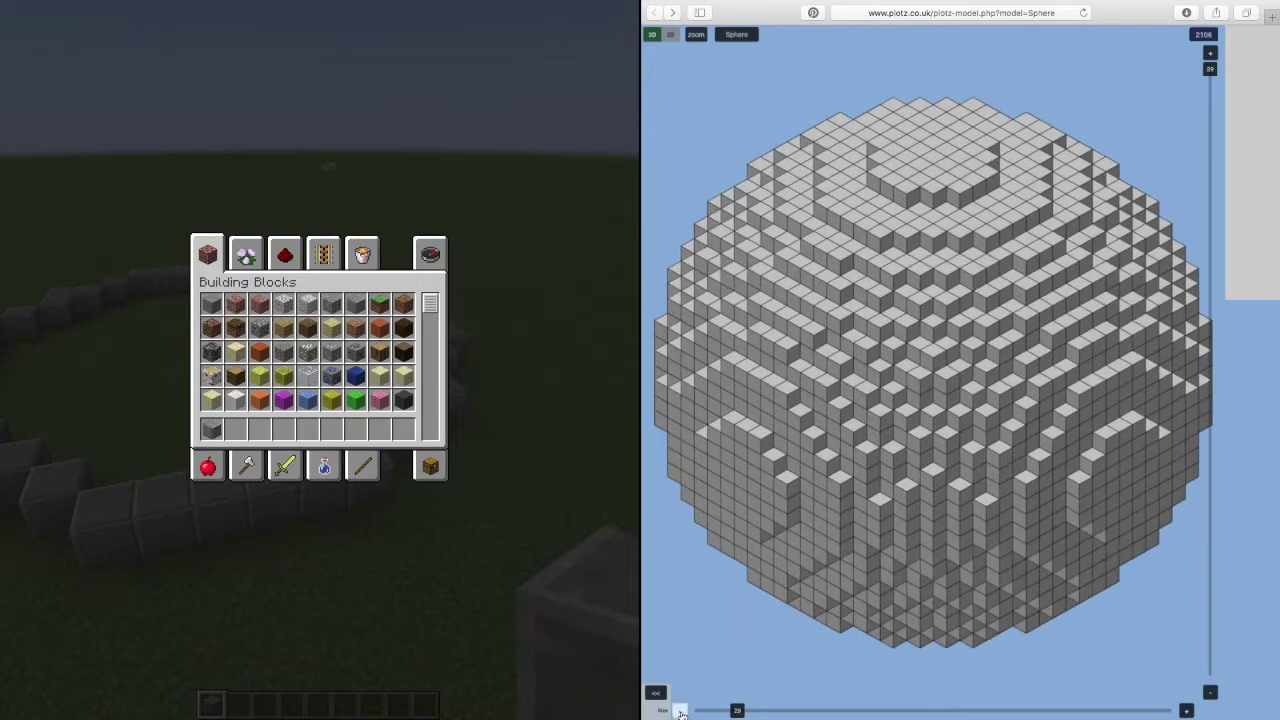
pyautogui.click(680, 712)
pyautogui.click(680, 712)
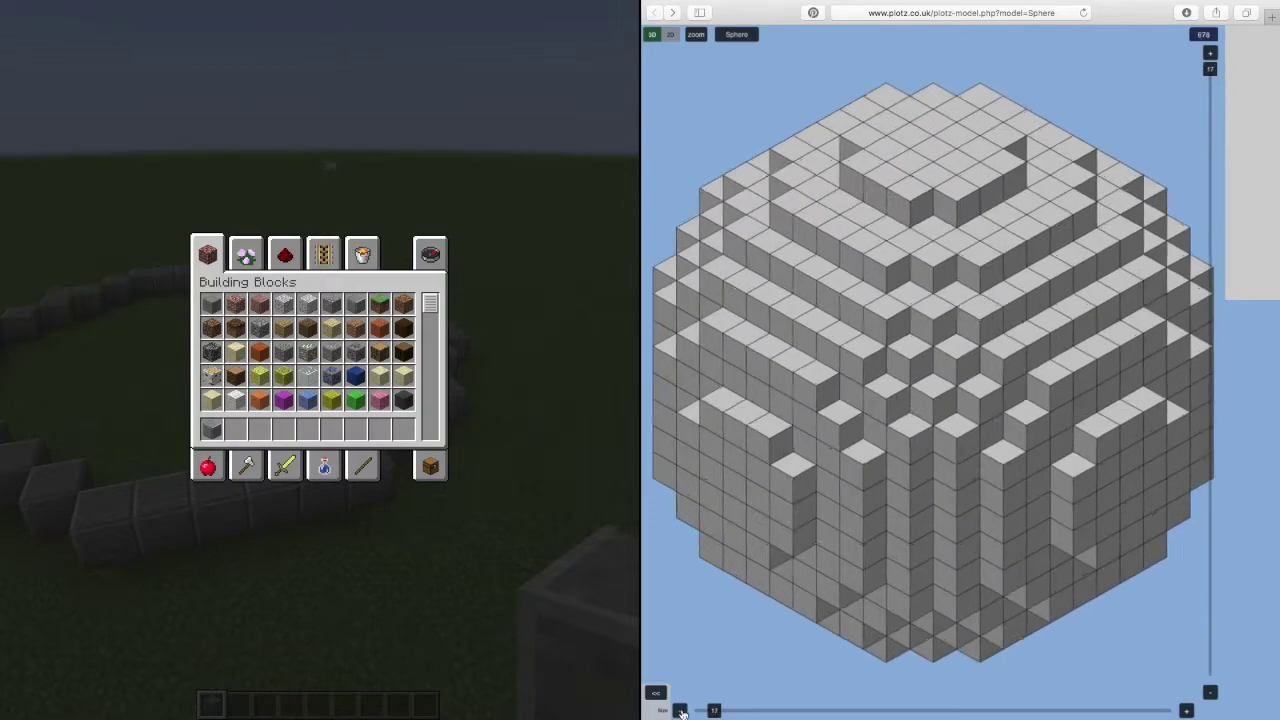
pyautogui.click(680, 712)
pyautogui.click(680, 712)
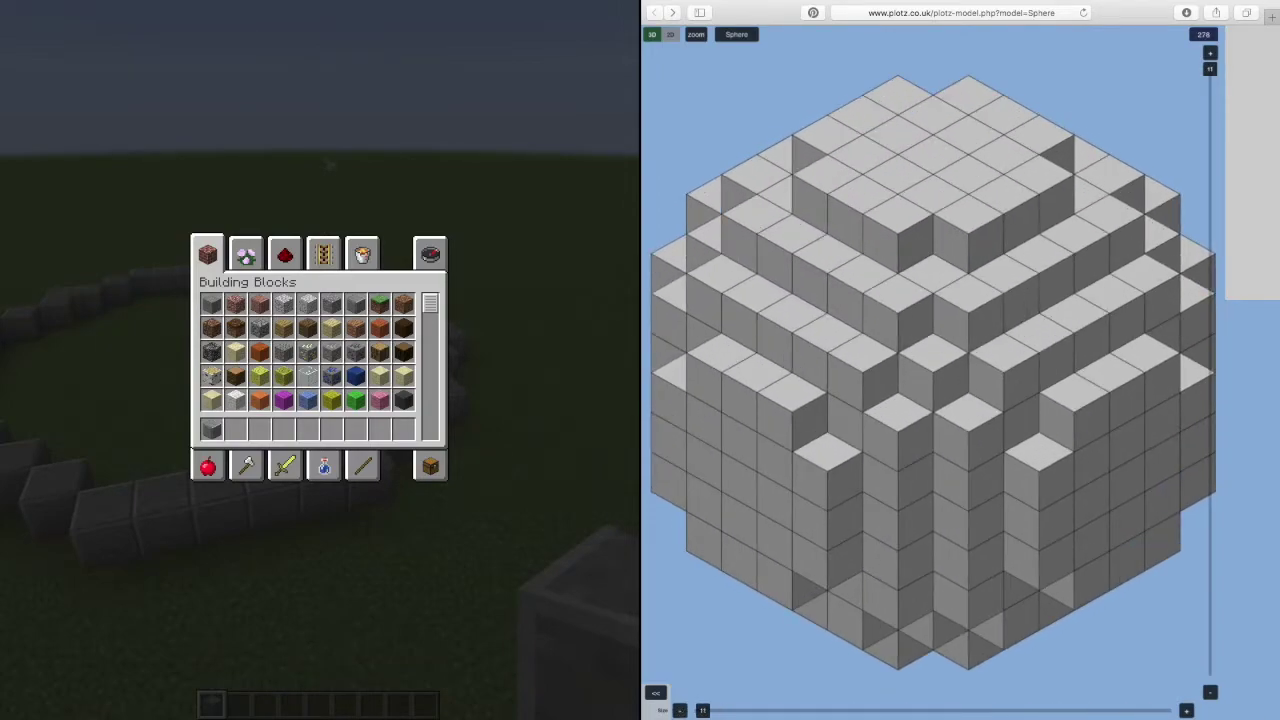
pyautogui.click(1186, 710)
pyautogui.click(1186, 710)
pyautogui.click(1186, 710)
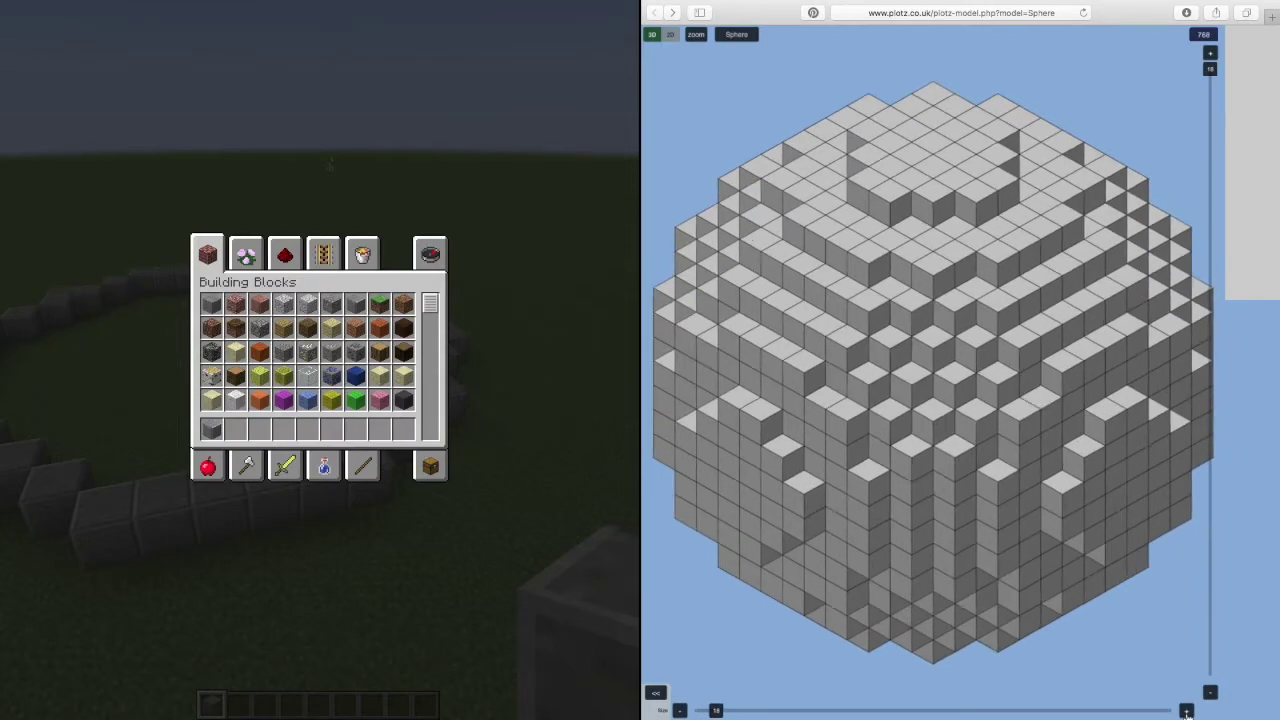
pyautogui.click(1186, 710)
pyautogui.click(1186, 710)
pyautogui.click(1186, 710)
pyautogui.click(1186, 710)
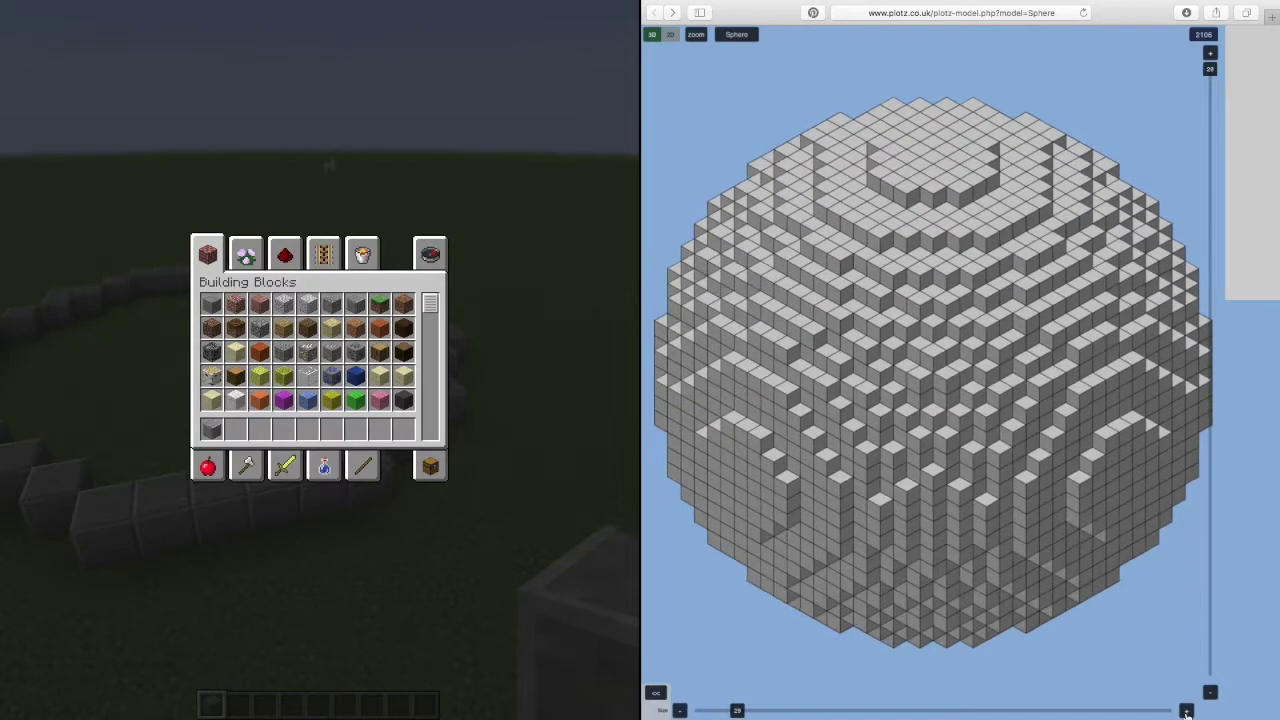
pyautogui.click(1186, 710)
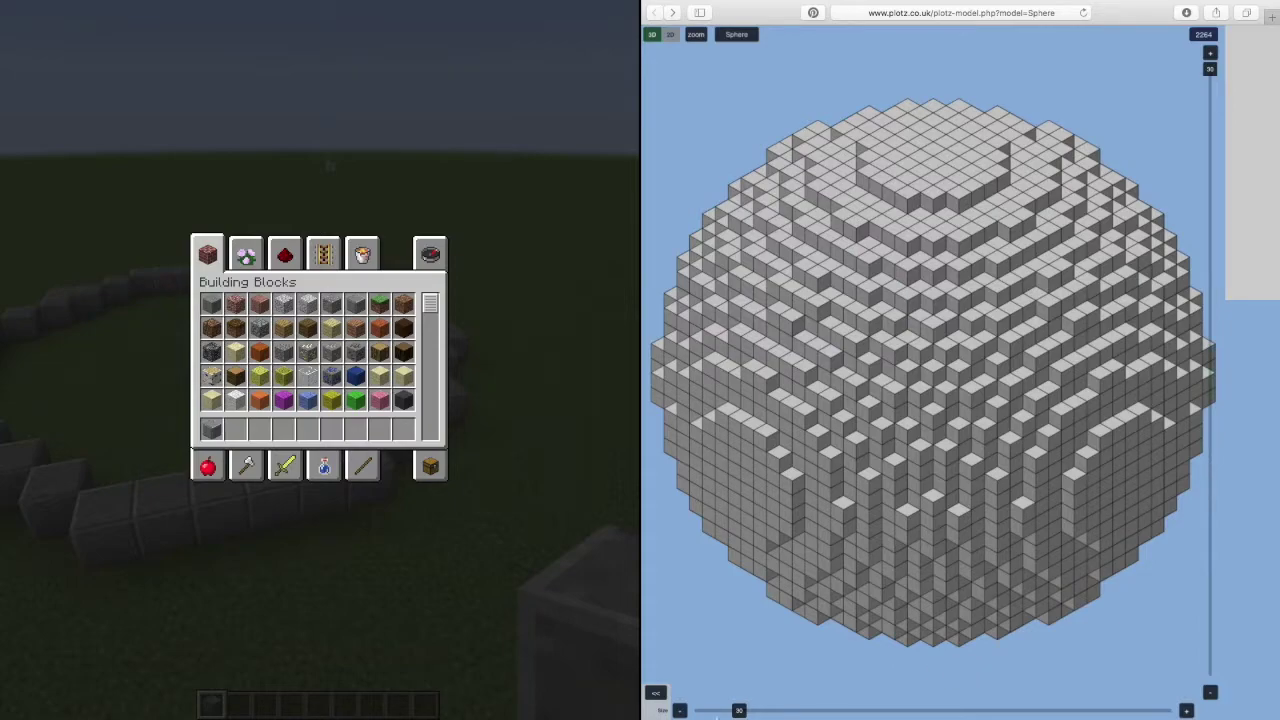
# Settle the sphere at size 16, totalling 632 blocks
pyautogui.click(680, 710)
pyautogui.click(680, 710)
pyautogui.click(680, 710)
pyautogui.click(680, 710)
pyautogui.click(680, 710)
pyautogui.click(680, 710)
pyautogui.click(680, 710)
pyautogui.click(680, 710)
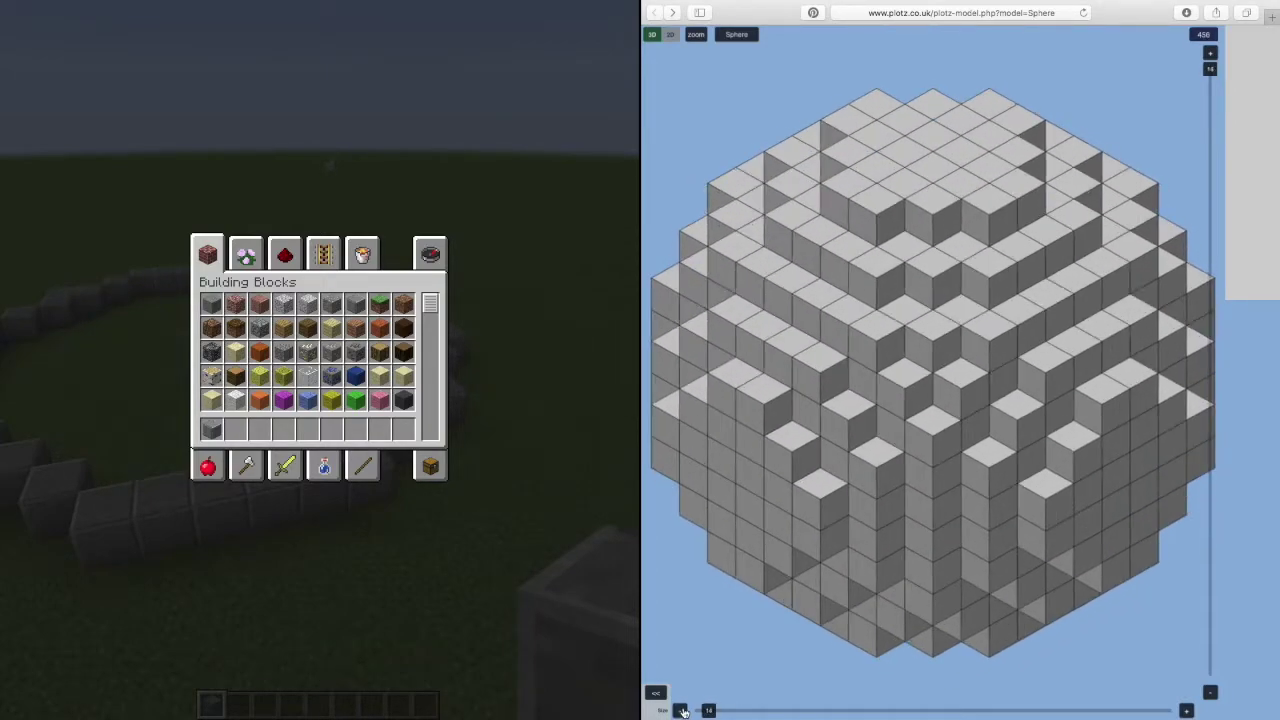
pyautogui.click(682, 710)
pyautogui.click(1186, 710)
pyautogui.click(1186, 710)
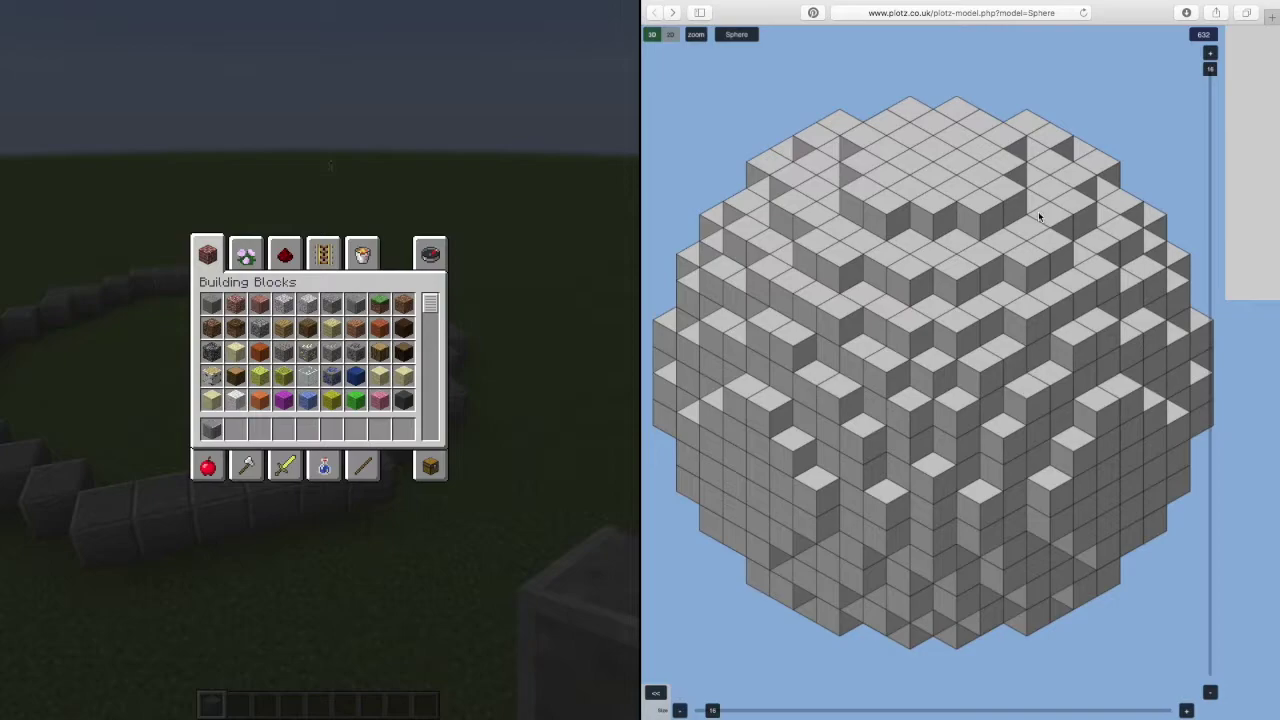
# Step through the sphere's layers, ending on the bottom layer only, then close Minecraft's inventory
pyautogui.click(1211, 693)
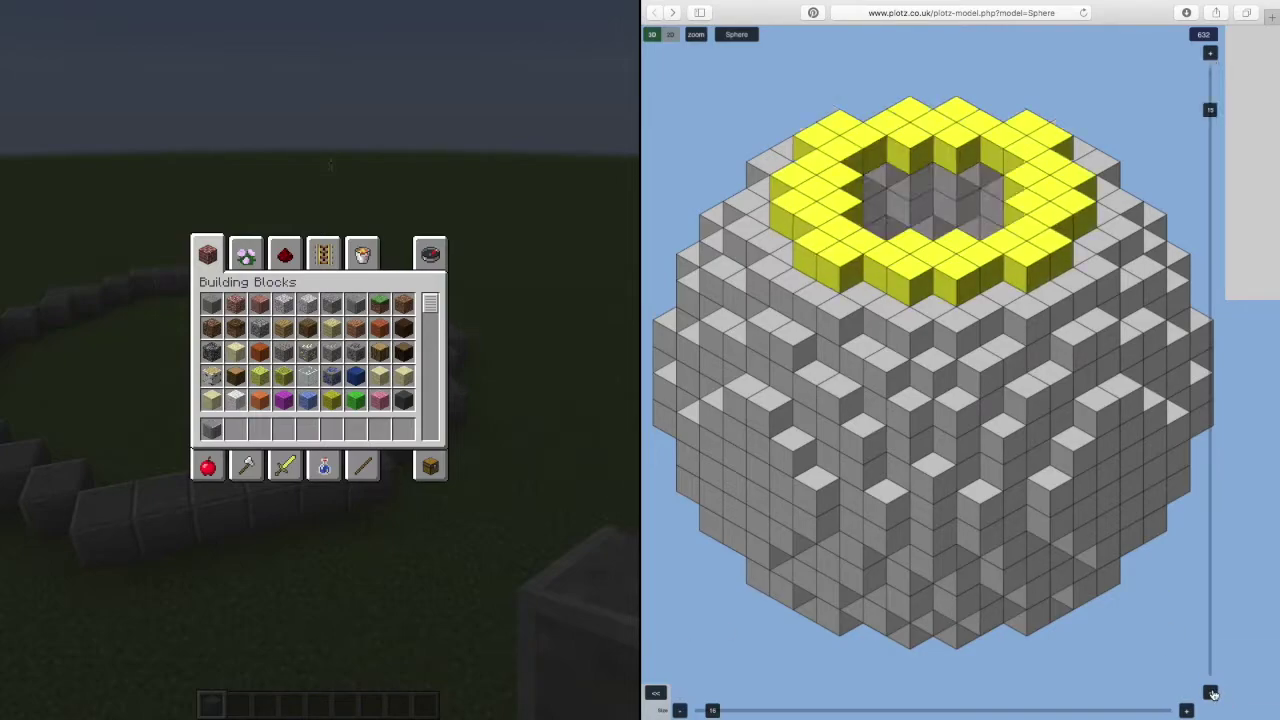
pyautogui.click(1211, 693)
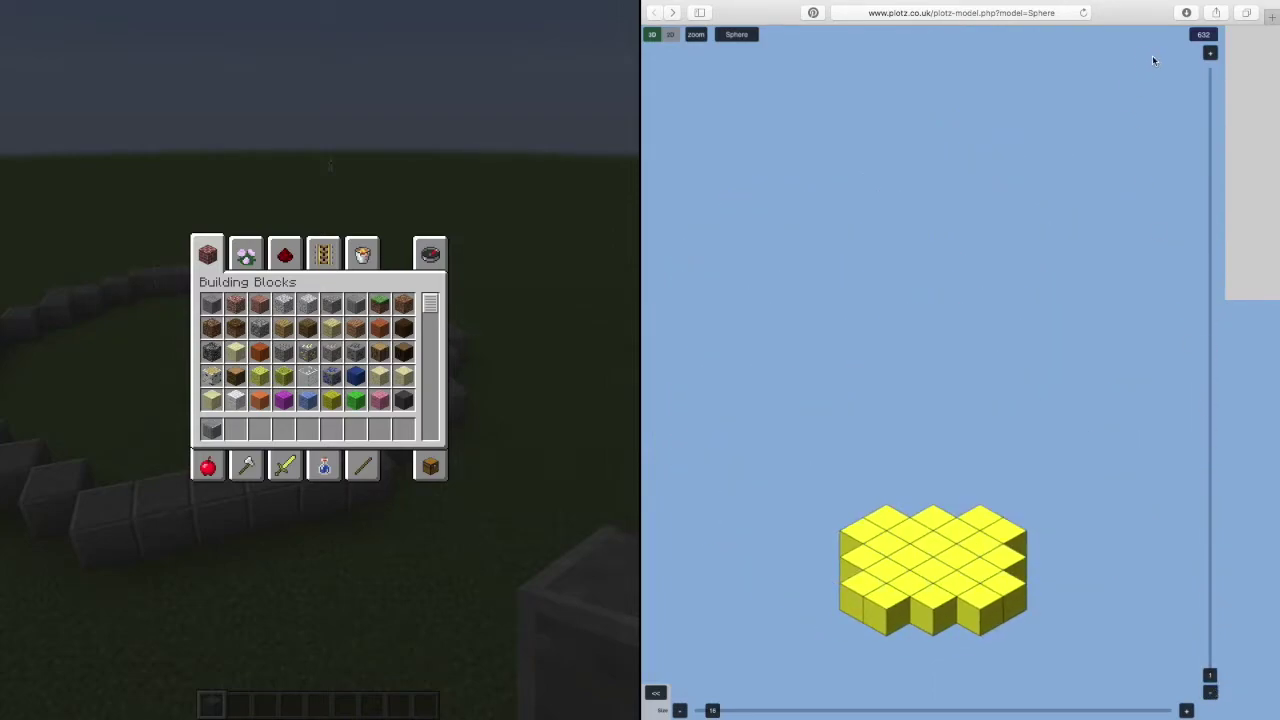
pyautogui.click(1210, 54)
pyautogui.click(1211, 54)
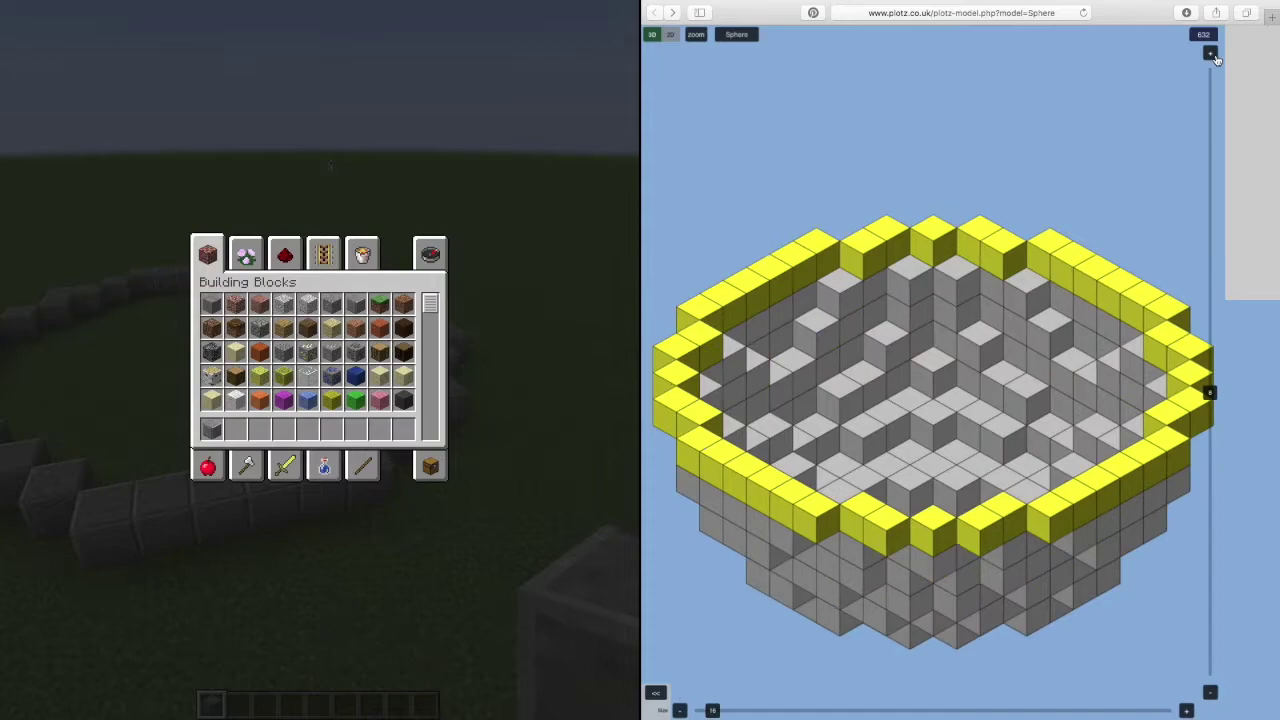
pyautogui.click(1211, 55)
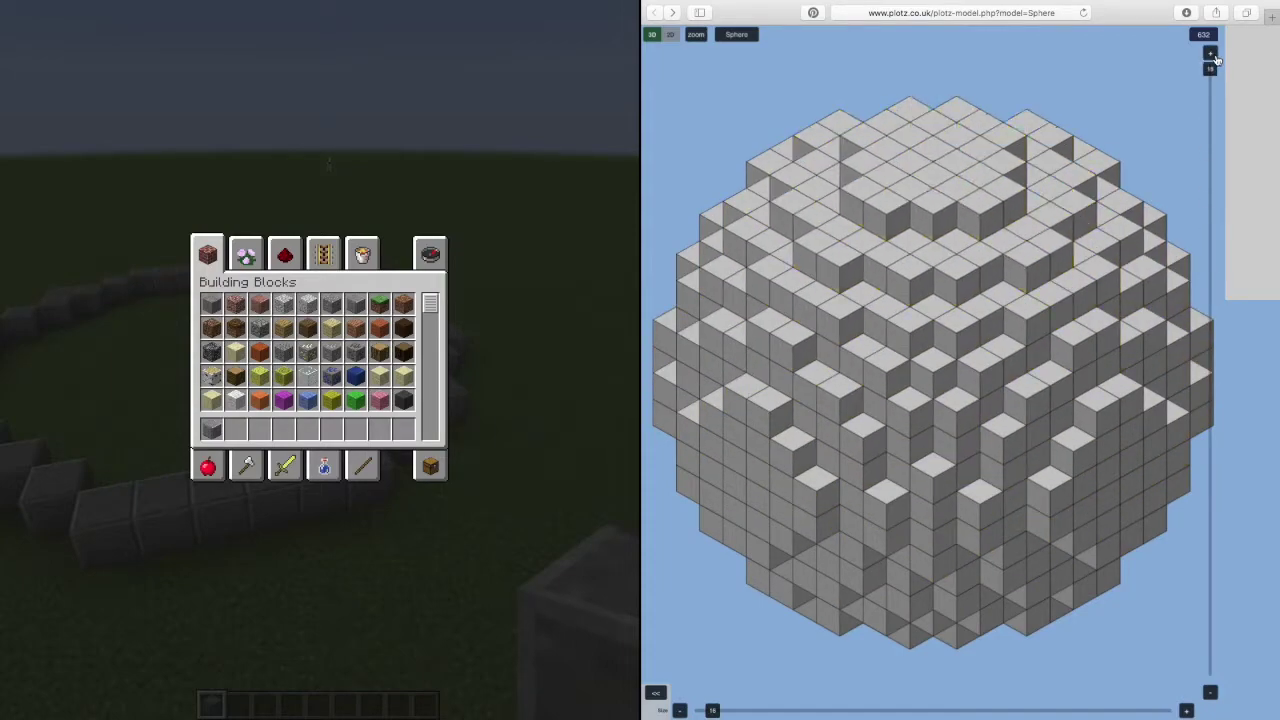
pyautogui.click(1211, 693)
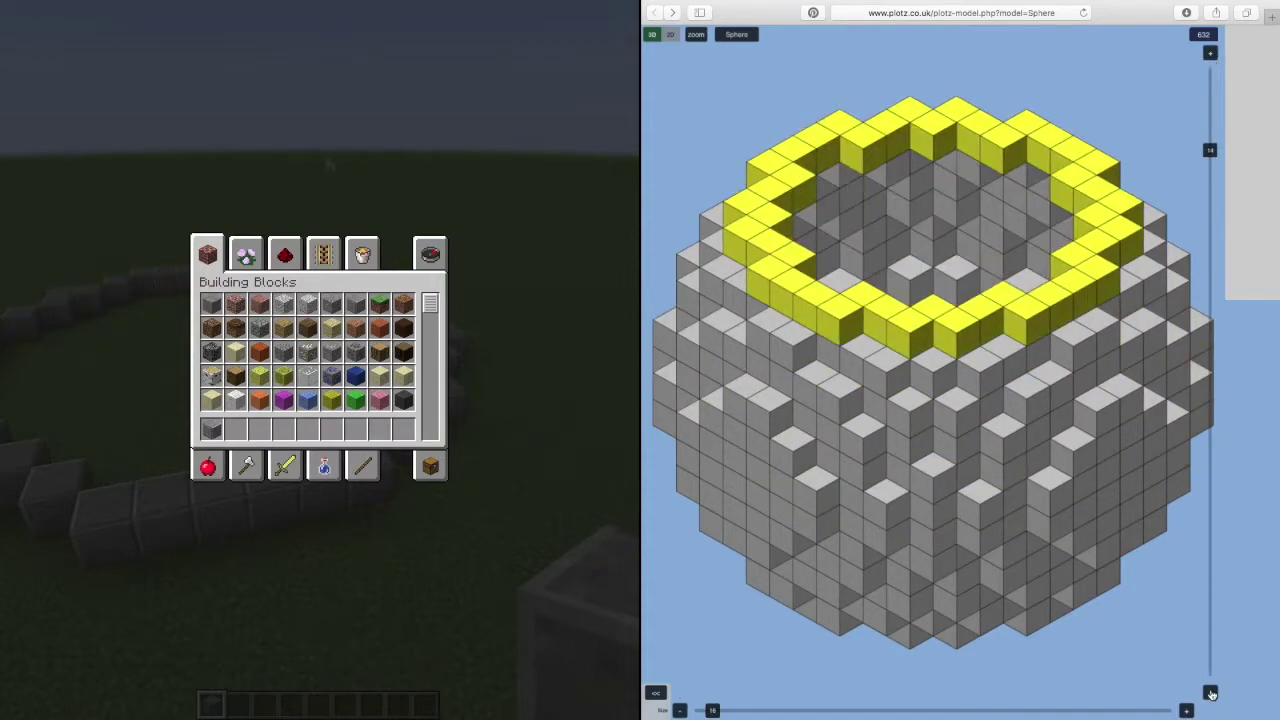
pyautogui.click(1211, 693)
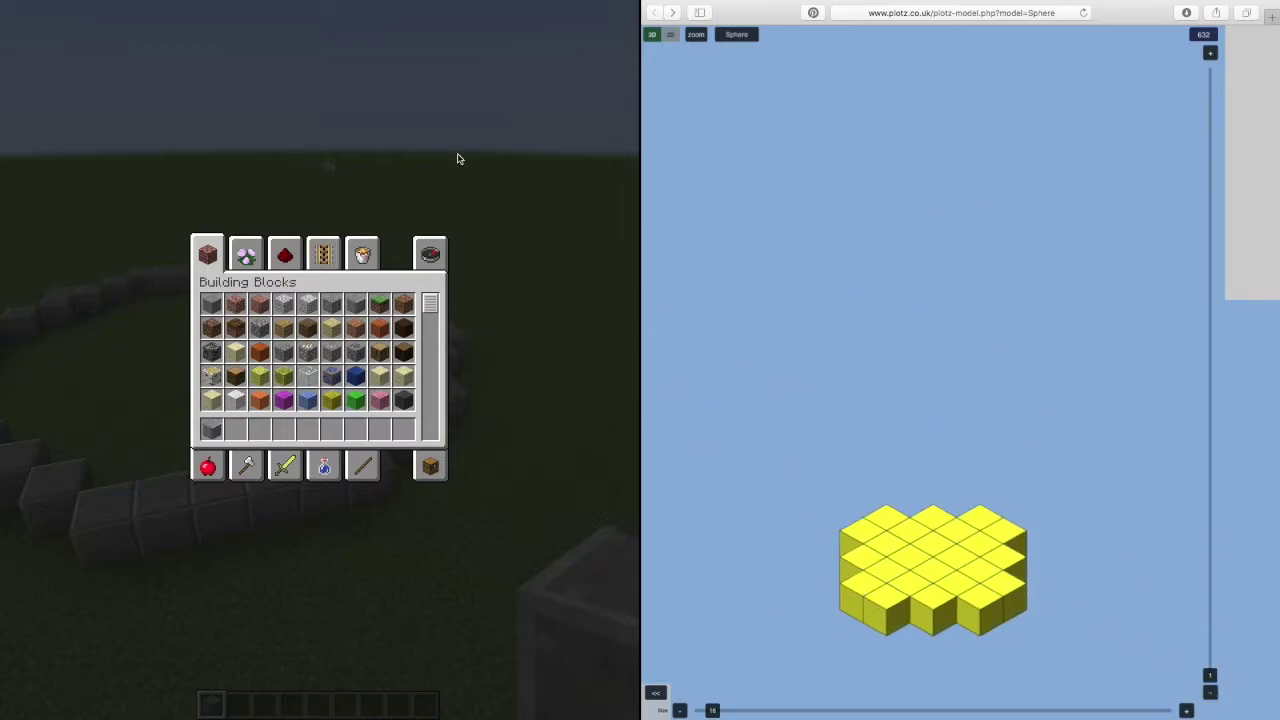
pyautogui.press('e')
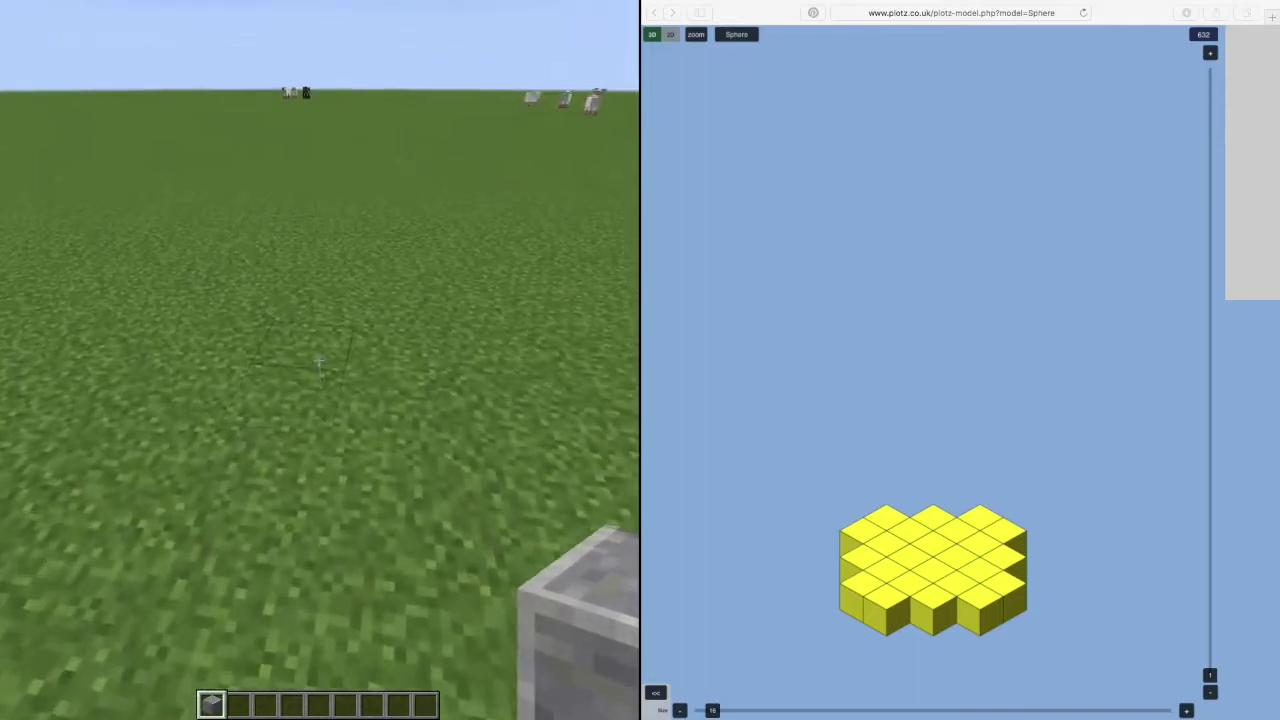
# Place the first Polished Andesite blocks of the sphere's bottom layer on the grass
pyautogui.rightClick(319, 361)
pyautogui.rightClick(319, 361)
pyautogui.rightClick(319, 361)
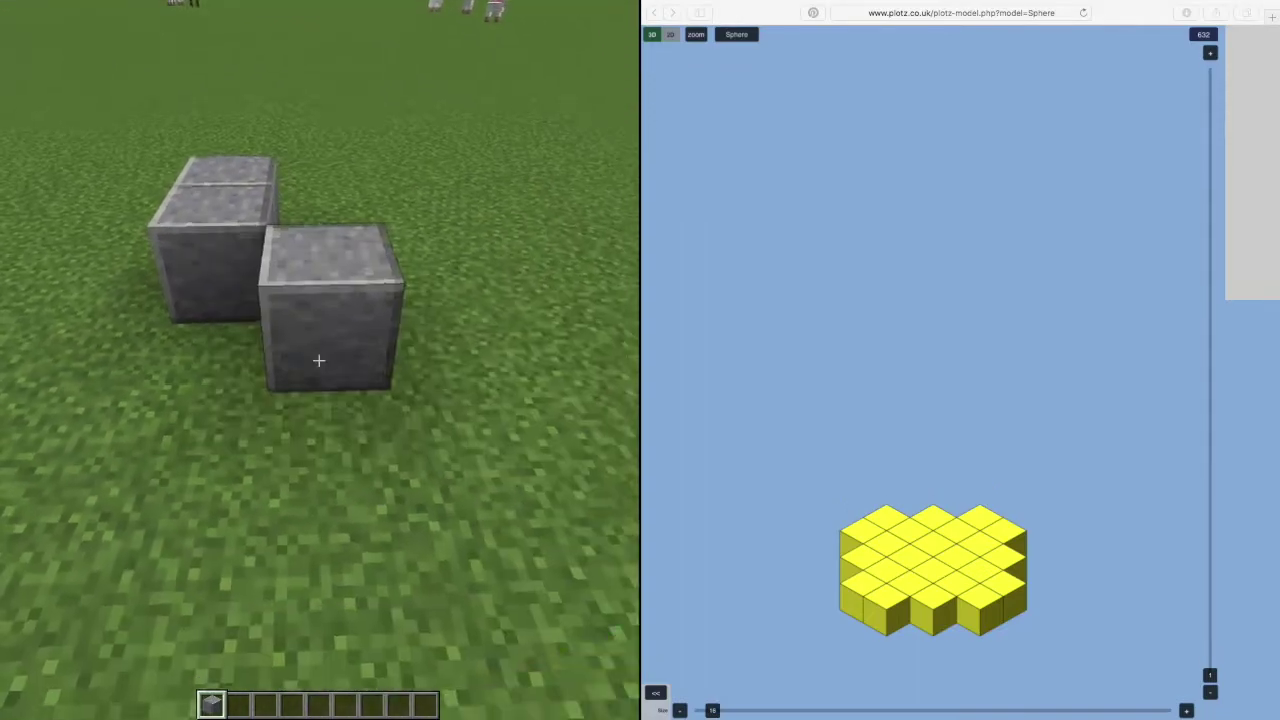